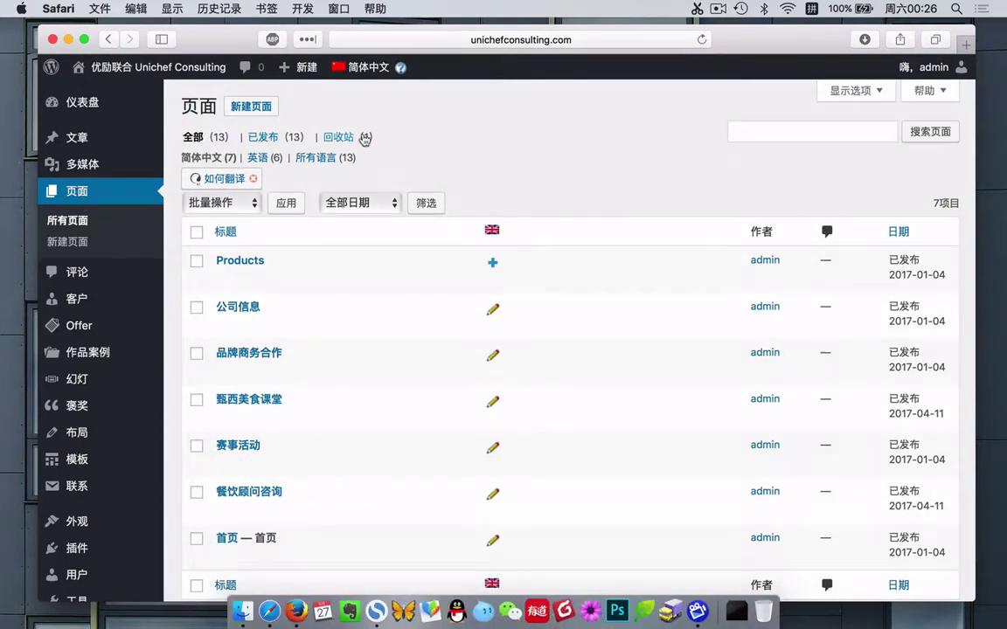
- Filter the page list to English pages and back to Simplified Chinese to compare the two sets
click(258, 161)
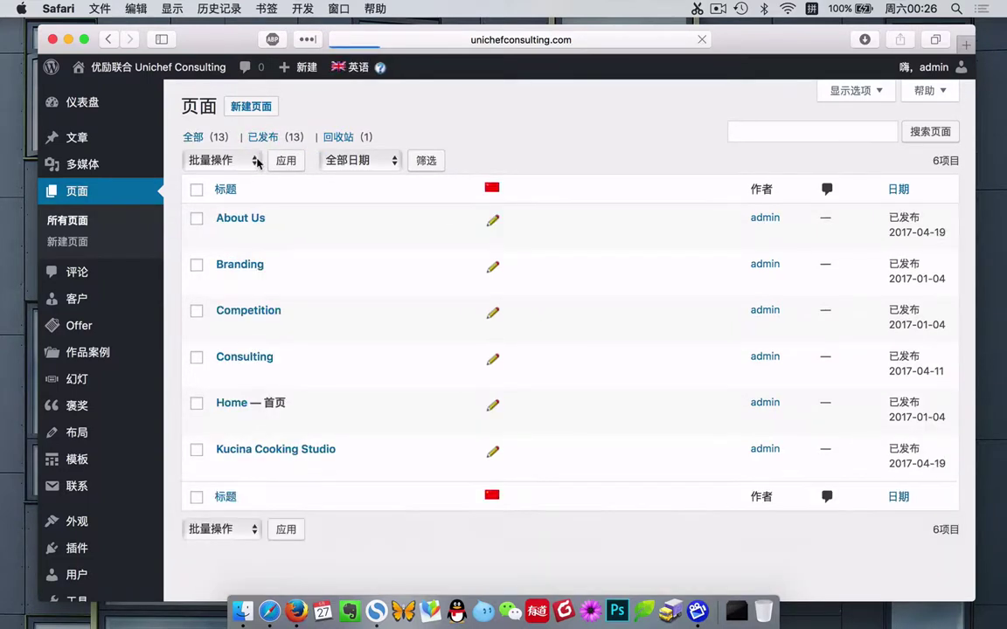
scroll(382, 344, down, 2)
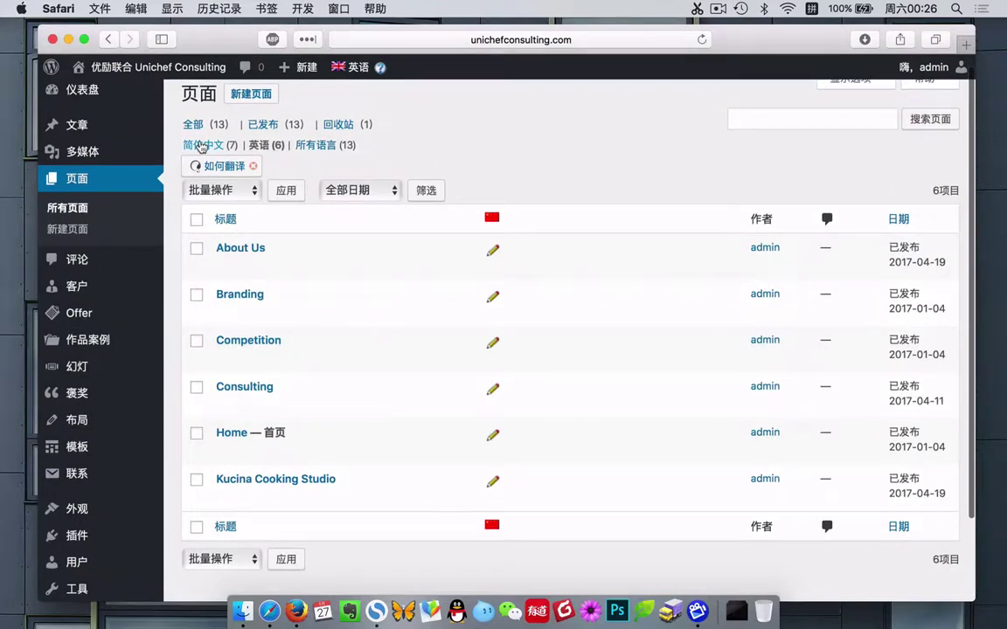
click(200, 145)
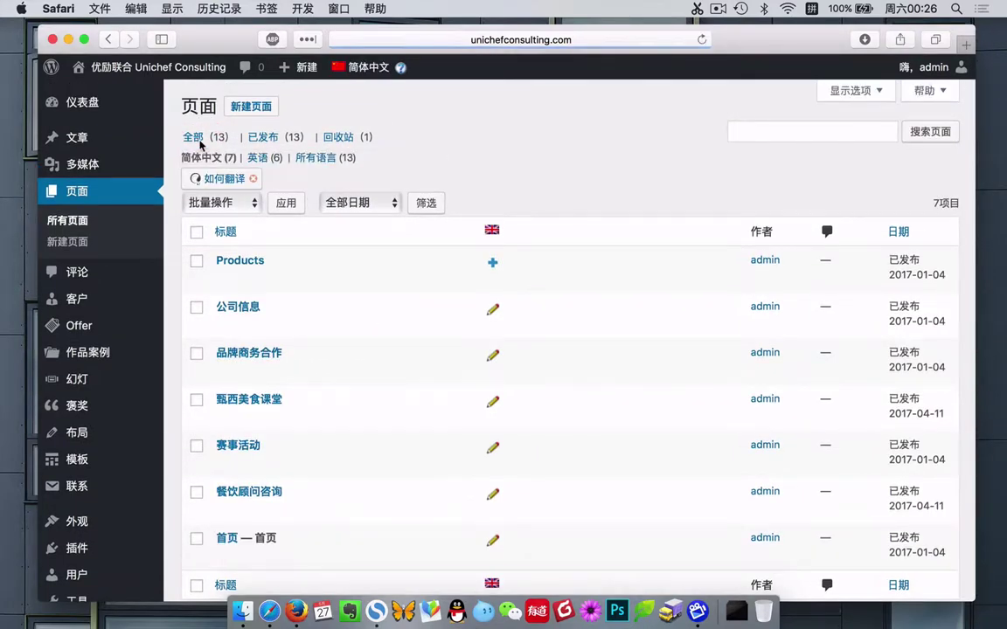
- Show the pages in all languages and review the whole list with its translation status icons
click(320, 160)
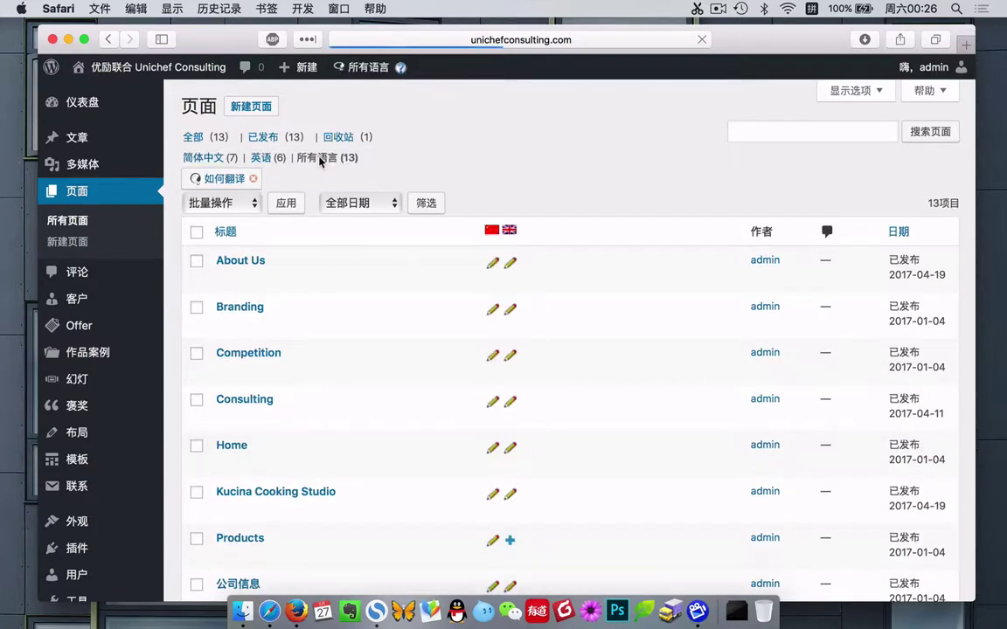
scroll(365, 382, down, 5)
scroll(364, 383, down, 4)
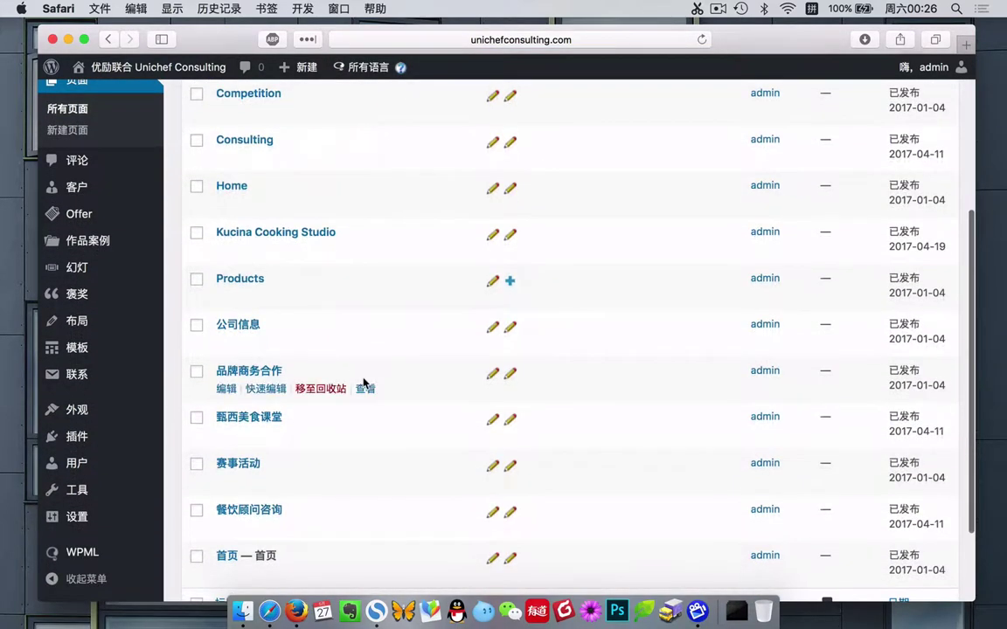
scroll(365, 383, up, 8)
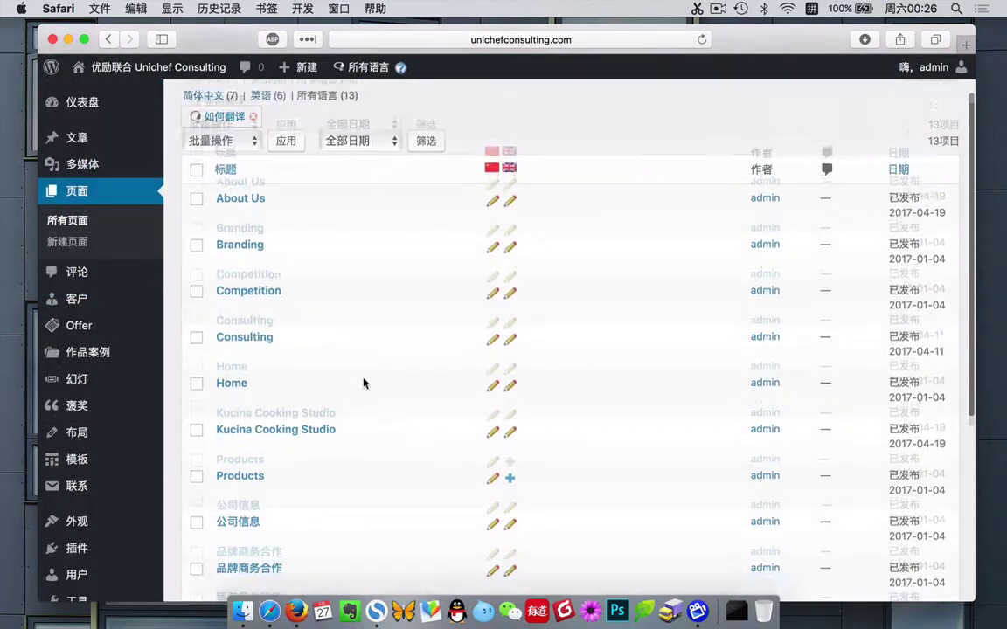
scroll(364, 383, down, 3)
scroll(364, 383, down, 1)
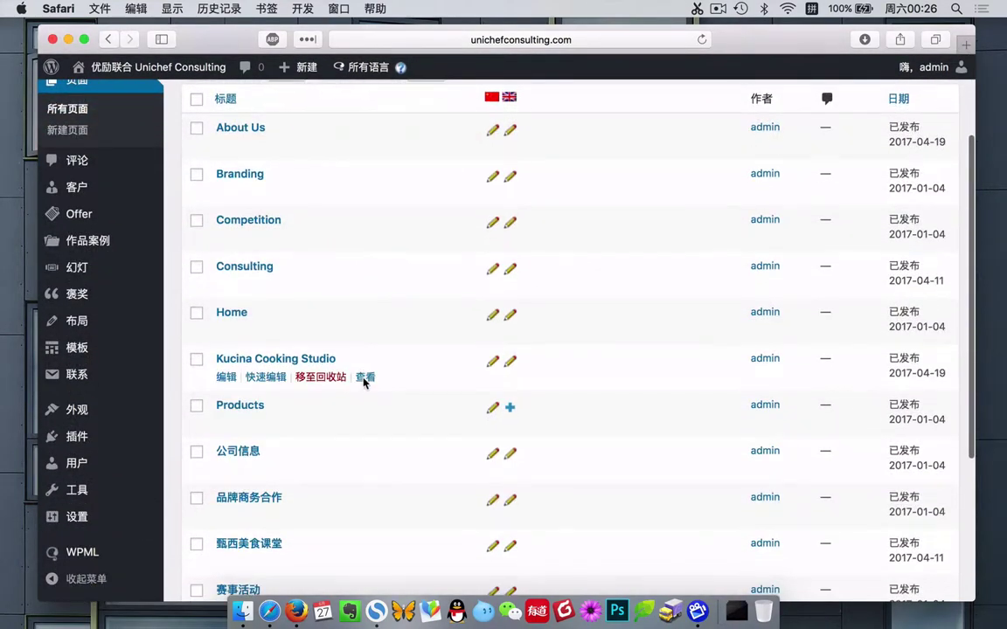
scroll(364, 383, down, 6)
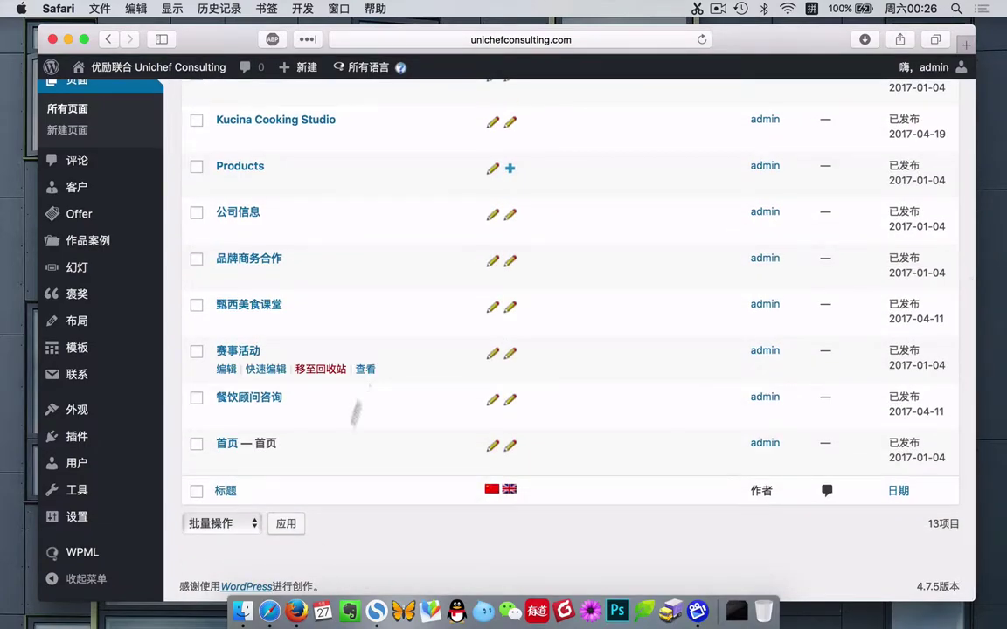
- Switch to Firefox, change the Unichef Consulting homepage to English and look through its content
click(296, 609)
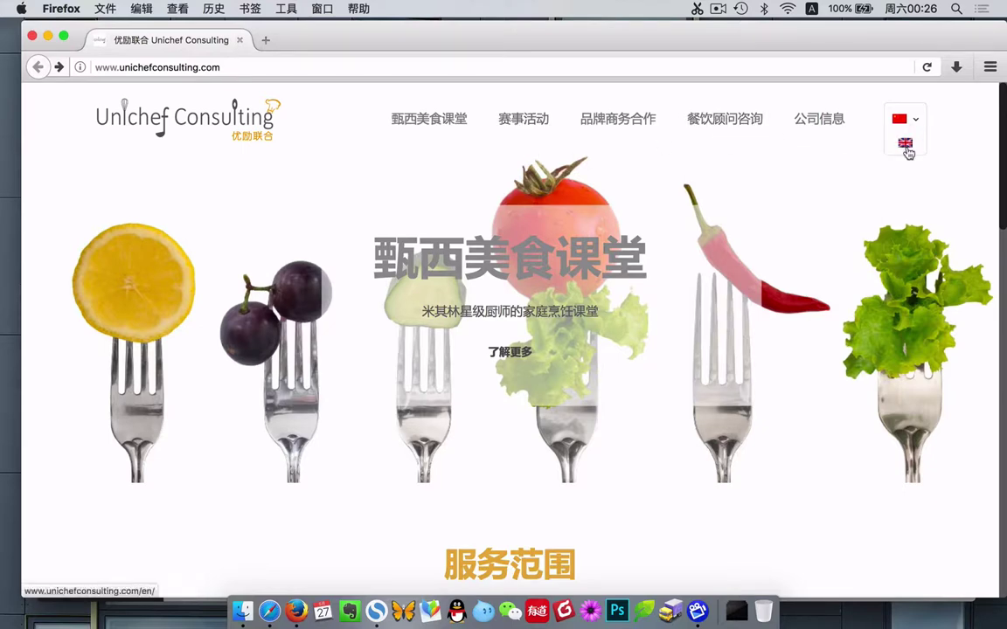
click(907, 143)
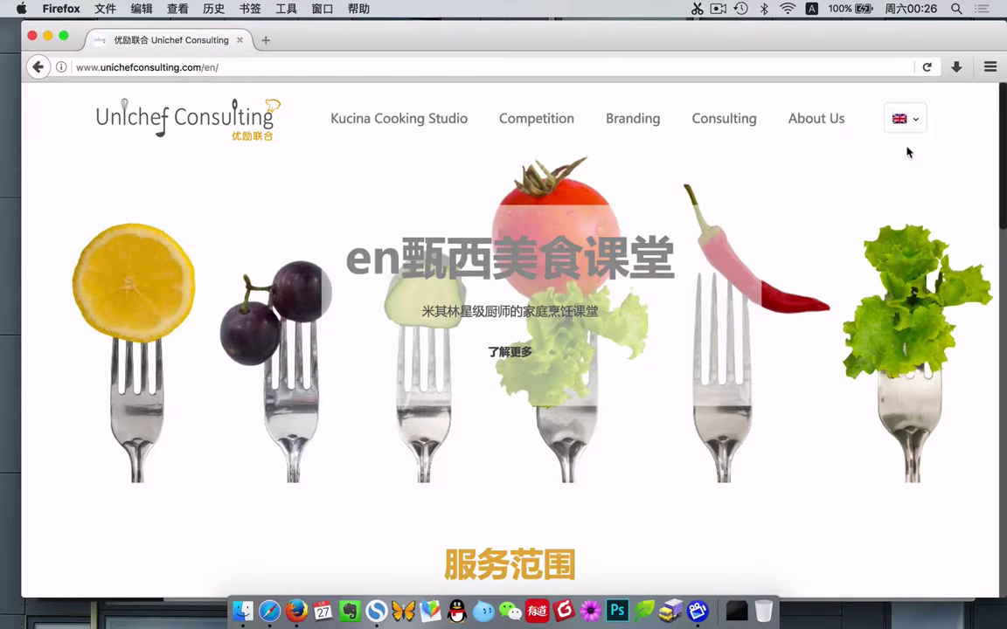
scroll(695, 323, down, 15)
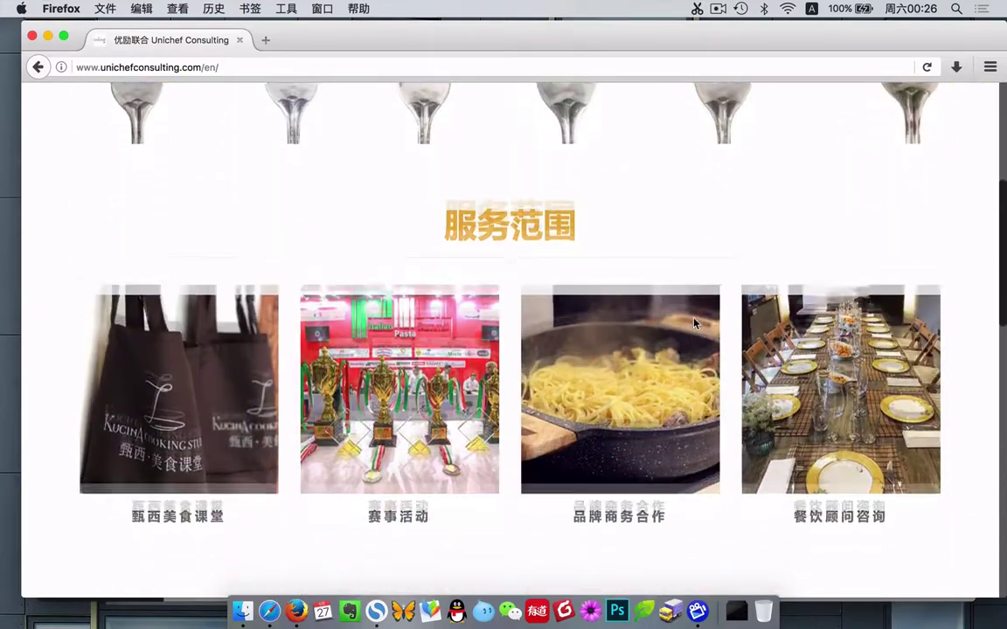
scroll(695, 323, down, 2)
scroll(695, 324, up, 20)
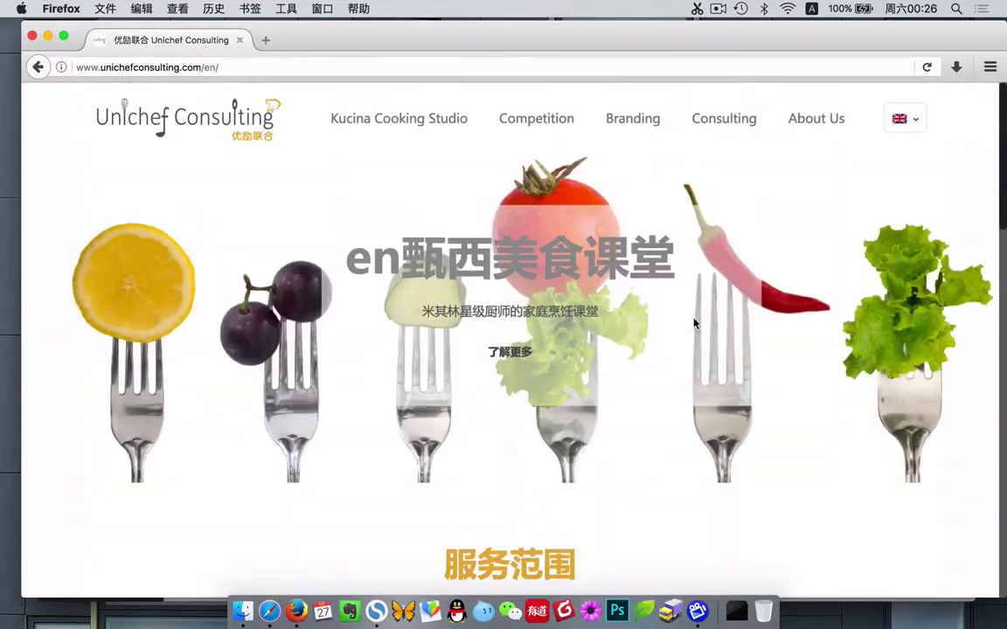
- Open the English Competition page and compare it with its Chinese version, returning to English at the end
click(526, 126)
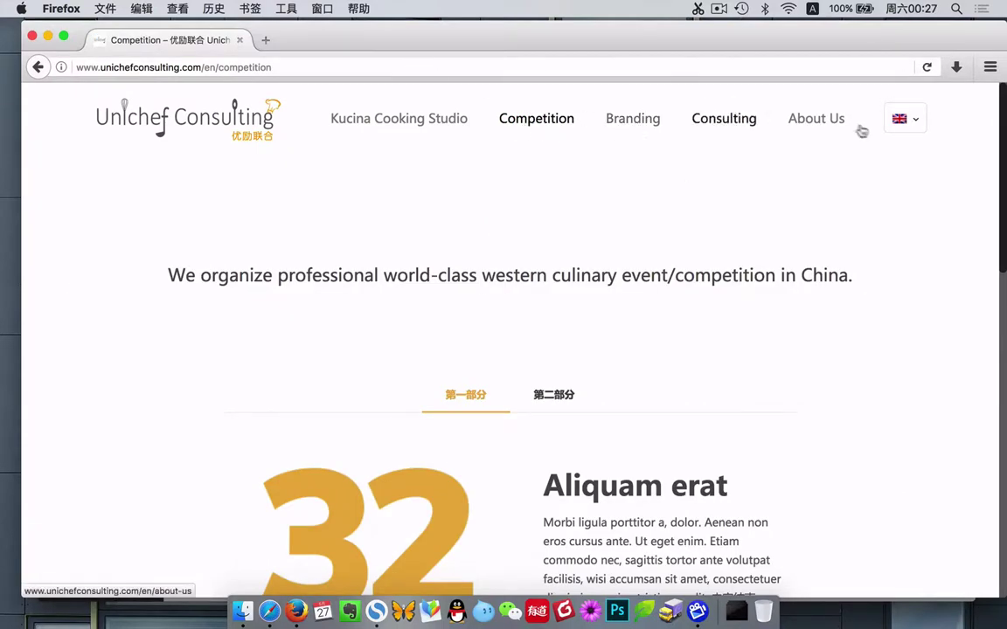
mouse_move(903, 119)
click(905, 144)
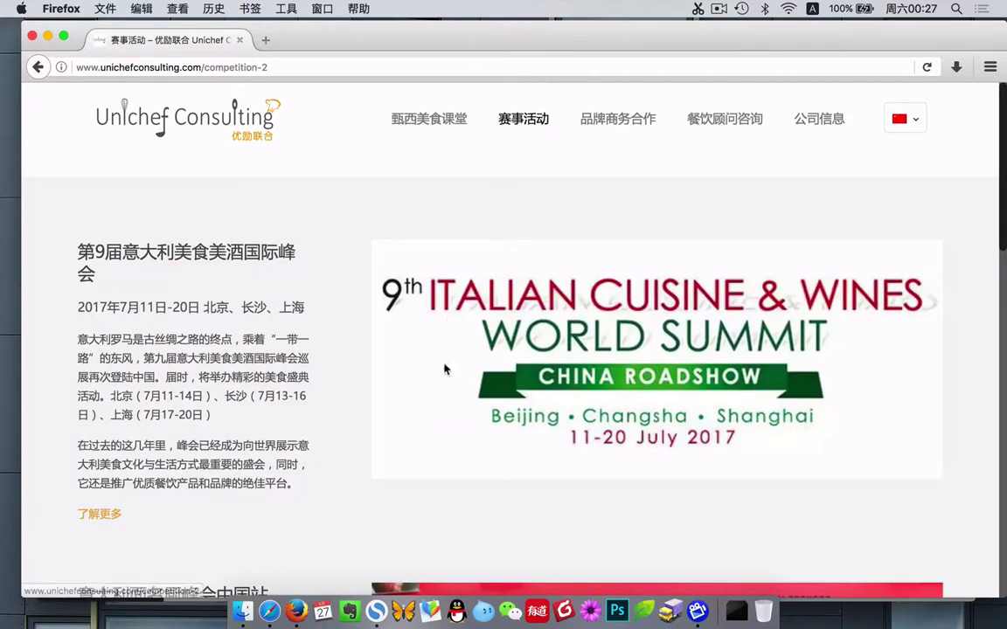
scroll(444, 369, down, 15)
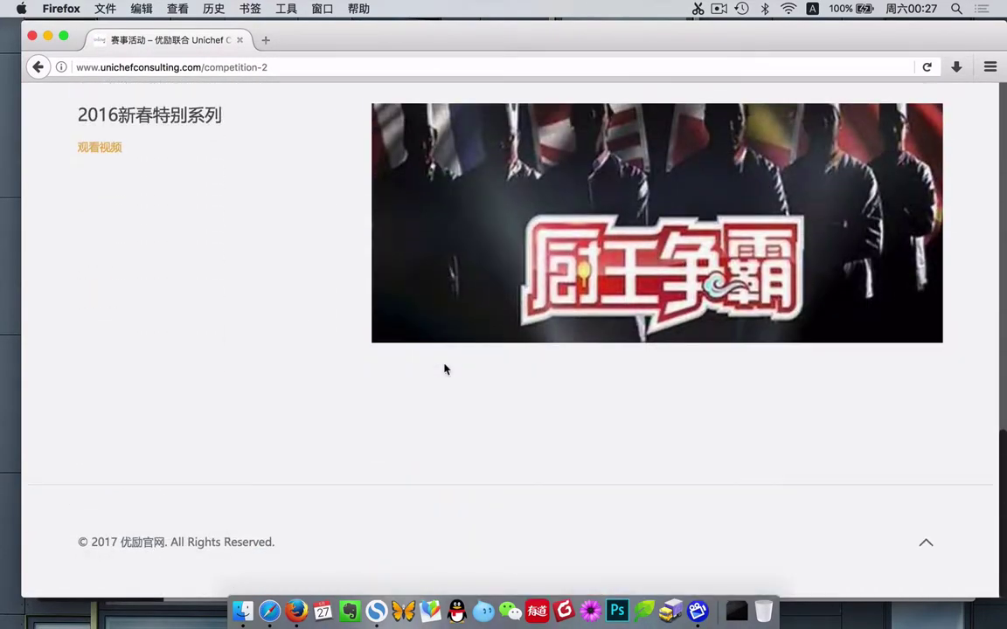
scroll(445, 369, up, 15)
mouse_move(905, 123)
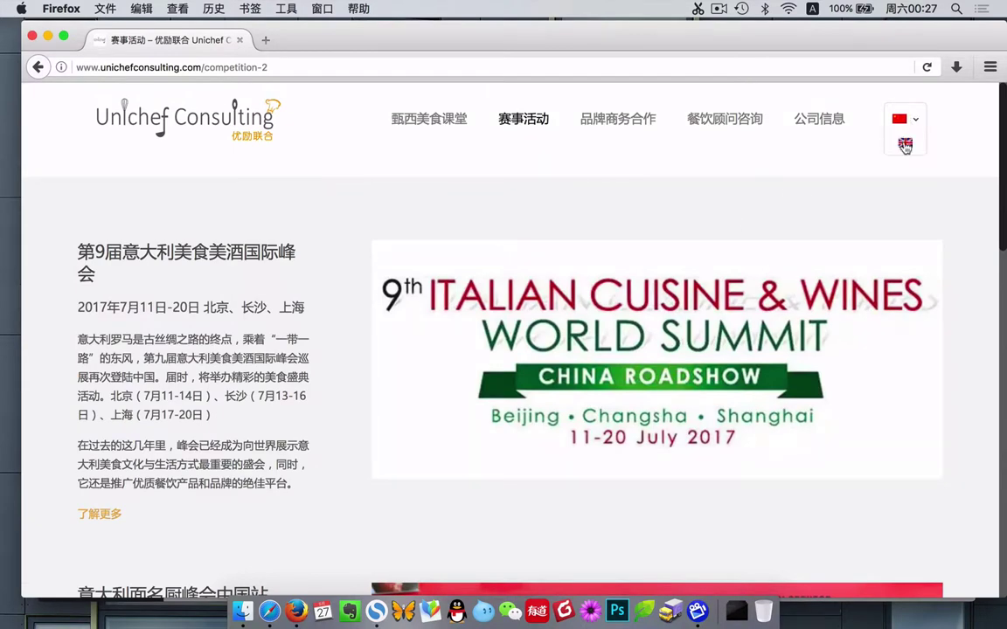
click(904, 144)
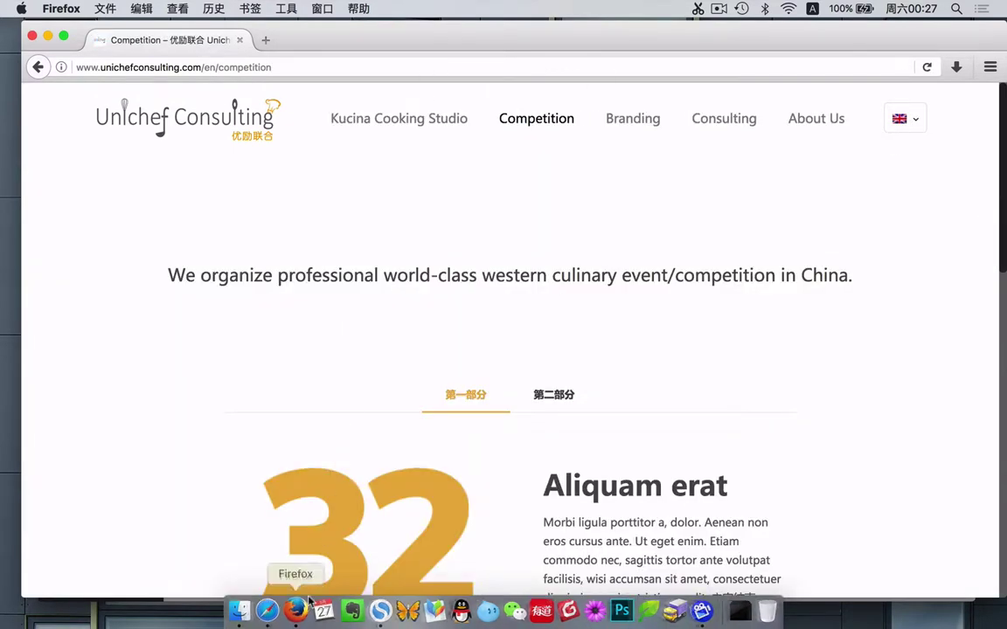
- Switch back to Safari and open the English Competition page for editing from the page list
click(270, 612)
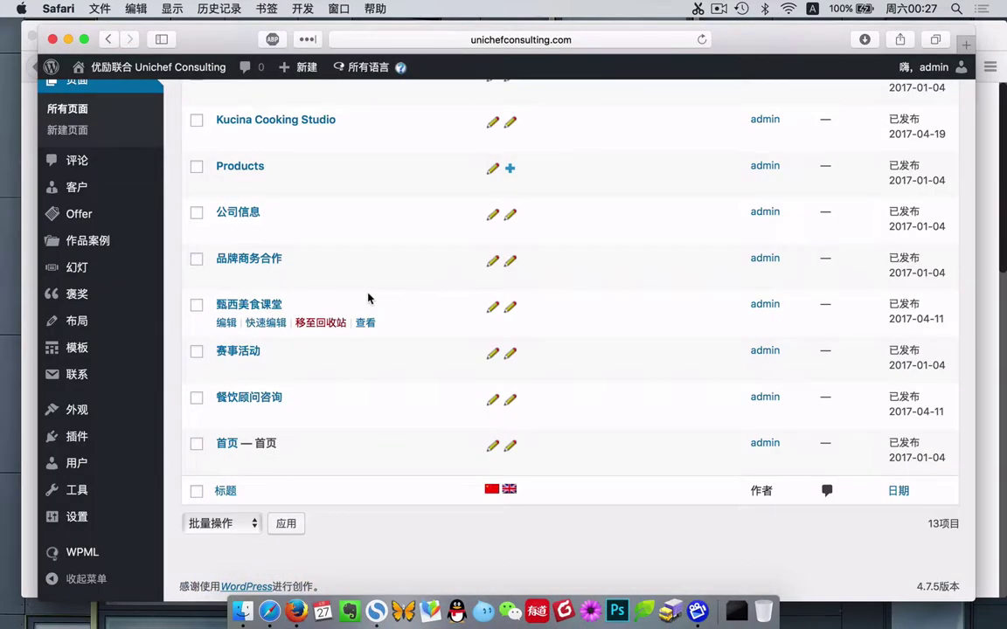
scroll(367, 298, up, 2)
scroll(368, 298, up, 5)
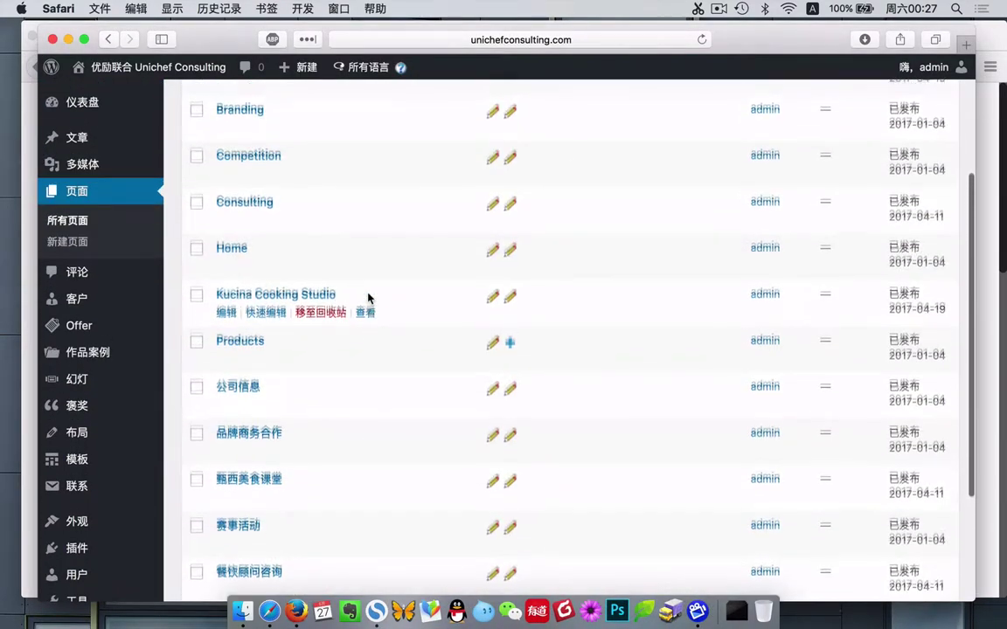
scroll(368, 298, up, 2)
mouse_move(277, 267)
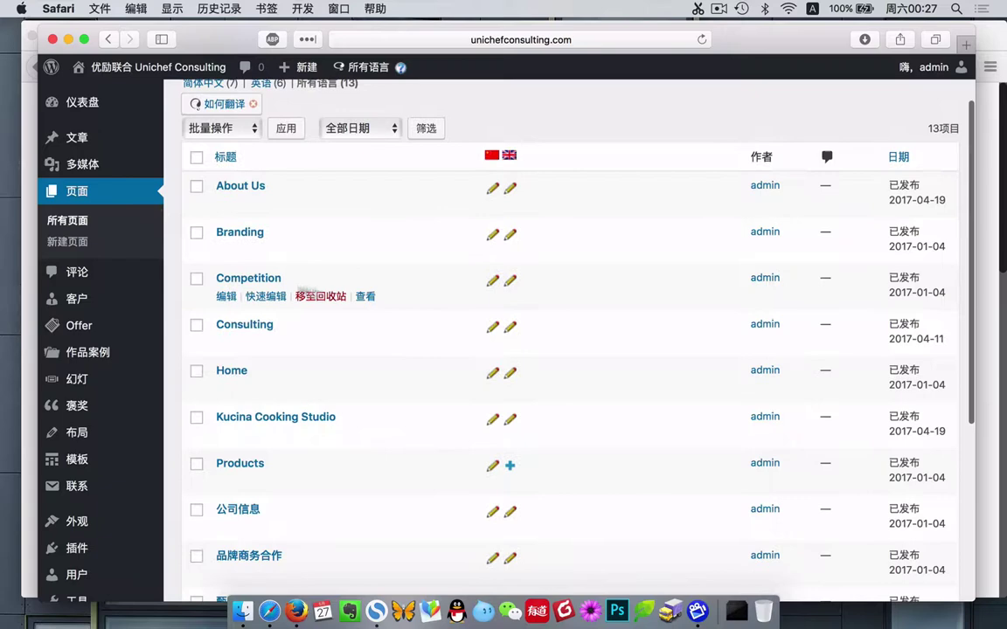
click(227, 297)
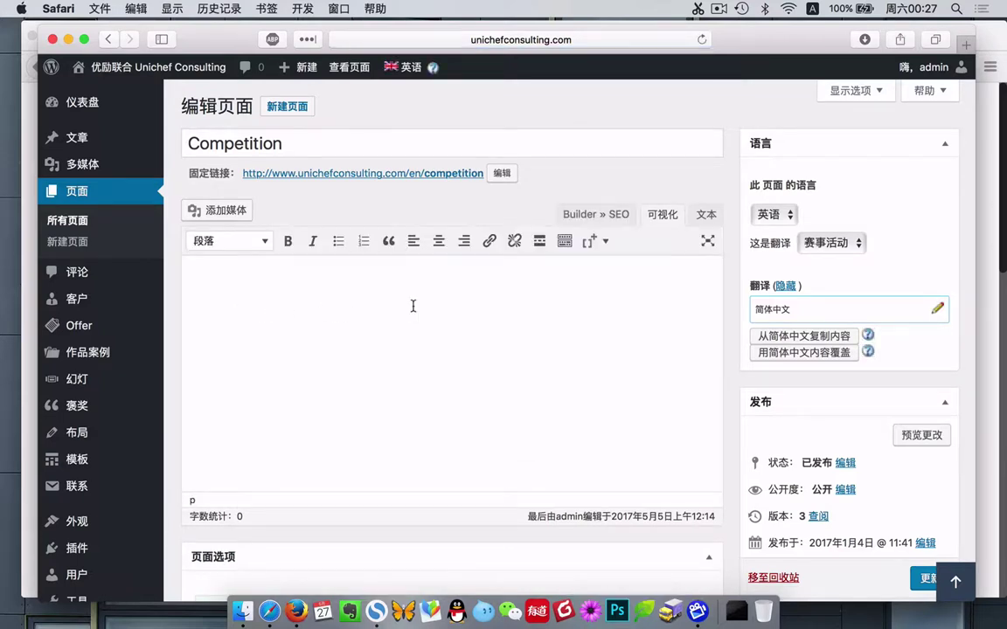
- Examine the Competition page's language and translation-source options and its Muffin Builder content
click(852, 246)
click(858, 204)
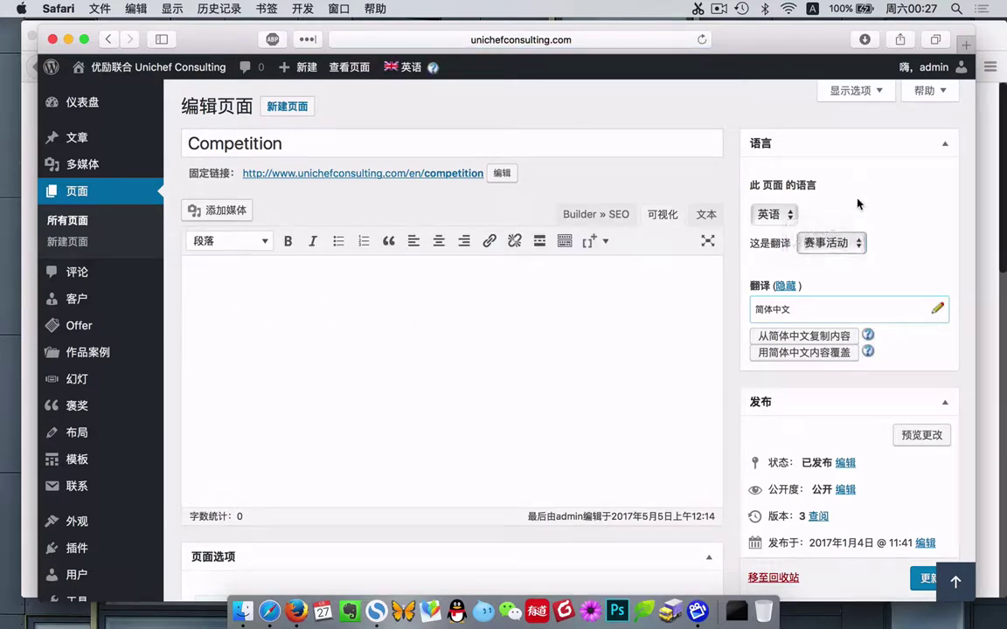
click(776, 222)
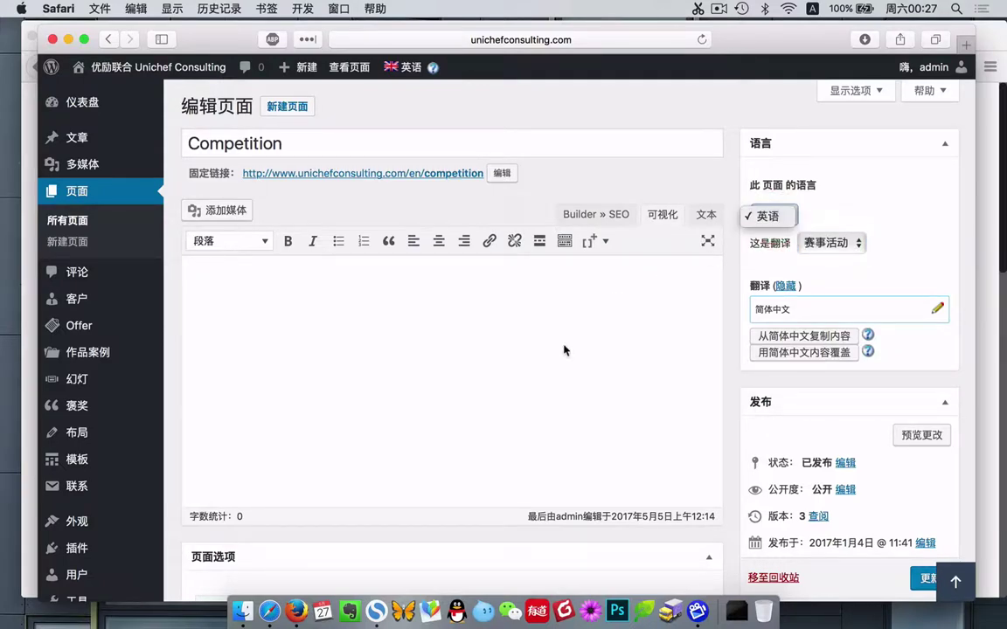
click(558, 405)
scroll(558, 404, down, 5)
scroll(557, 410, down, 5)
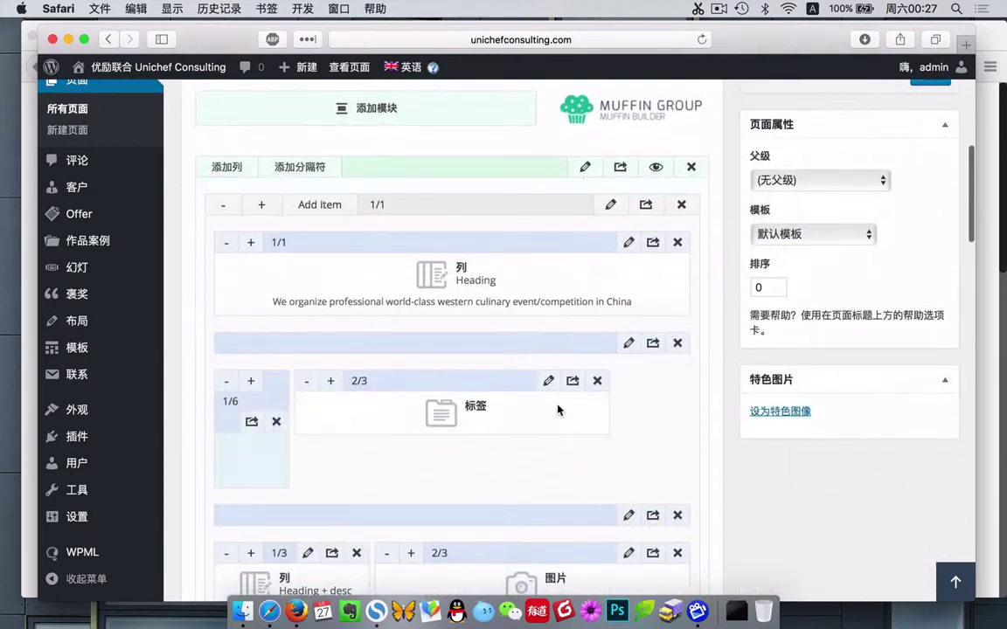
scroll(558, 410, up, 6)
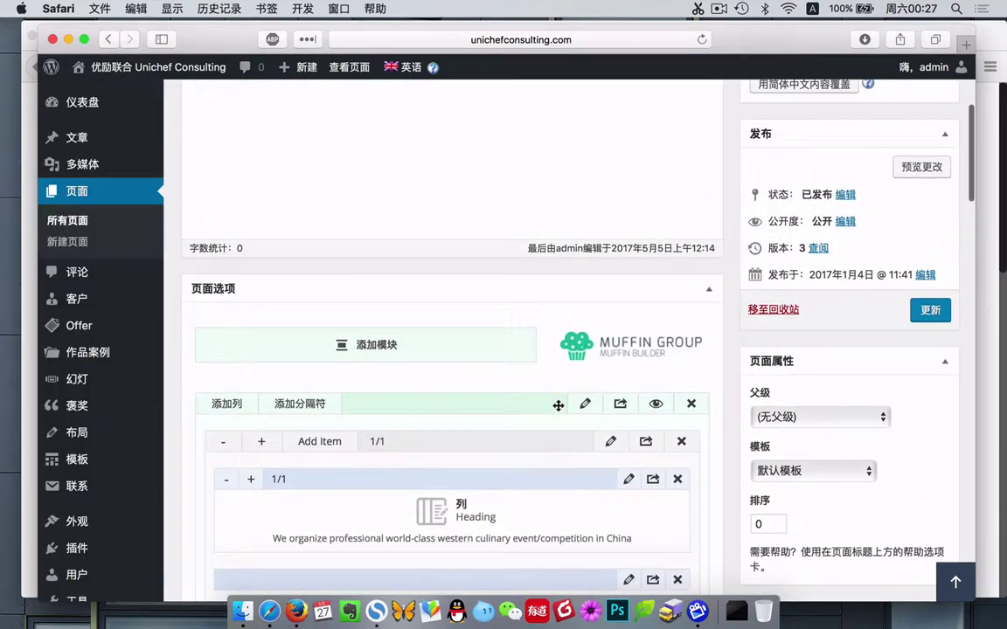
scroll(558, 405, up, 3)
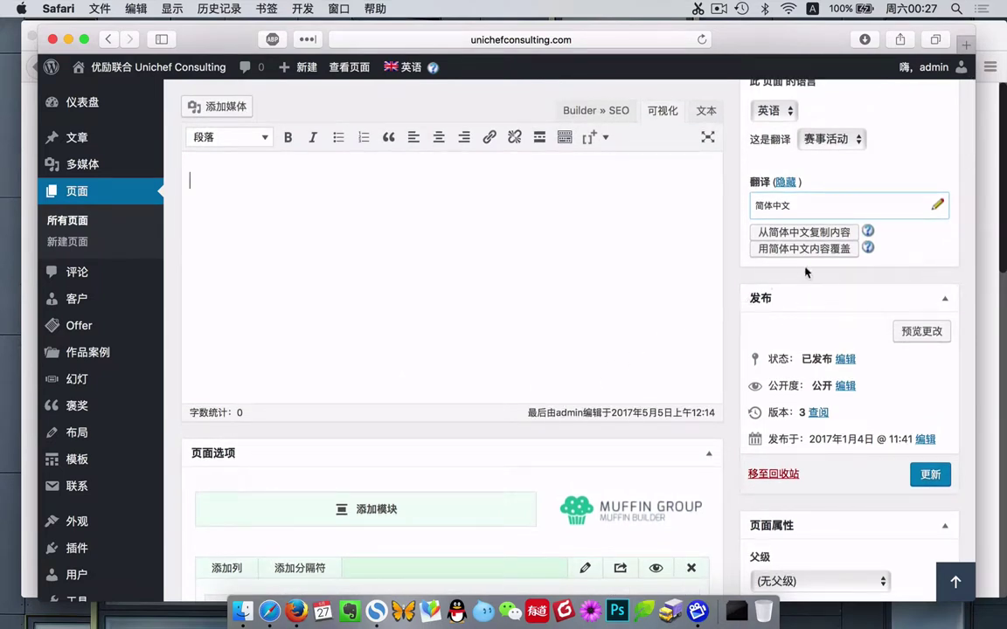
- Read the help notes on overwriting with and copying the Simplified Chinese content
click(868, 249)
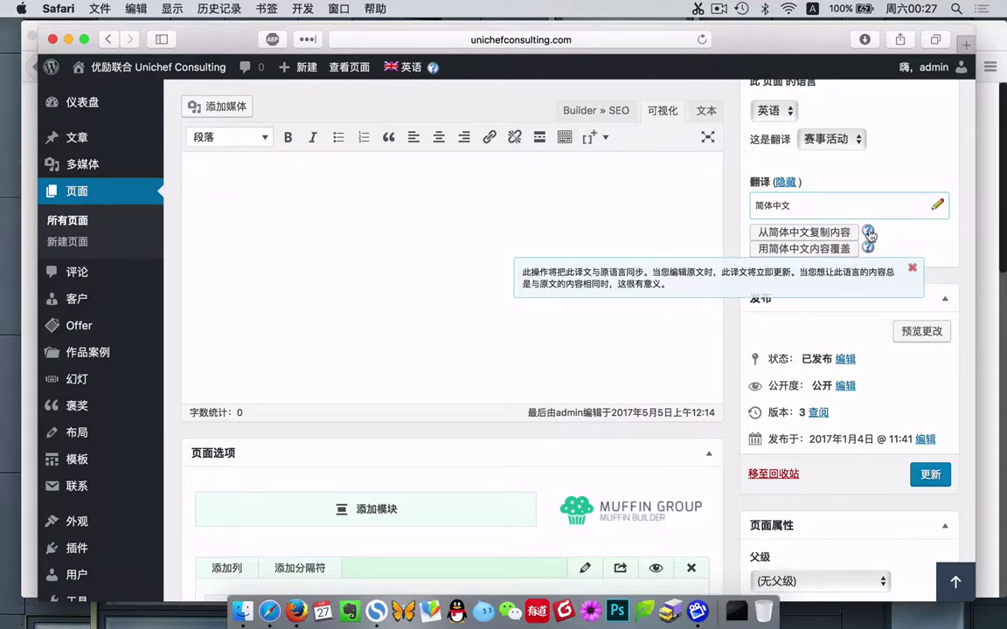
click(869, 232)
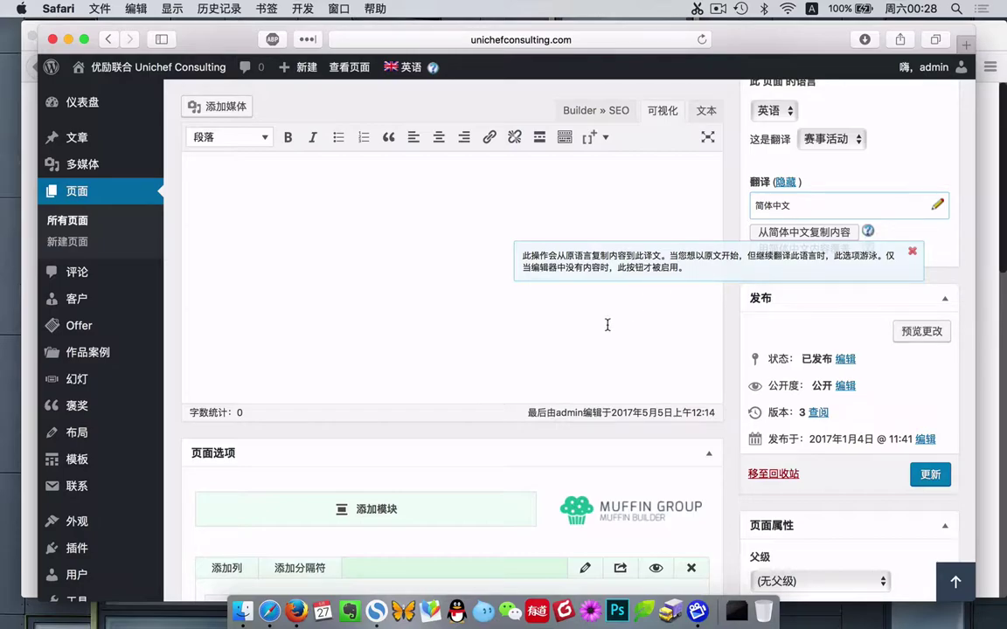
scroll(607, 325, down, 5)
scroll(609, 329, up, 7)
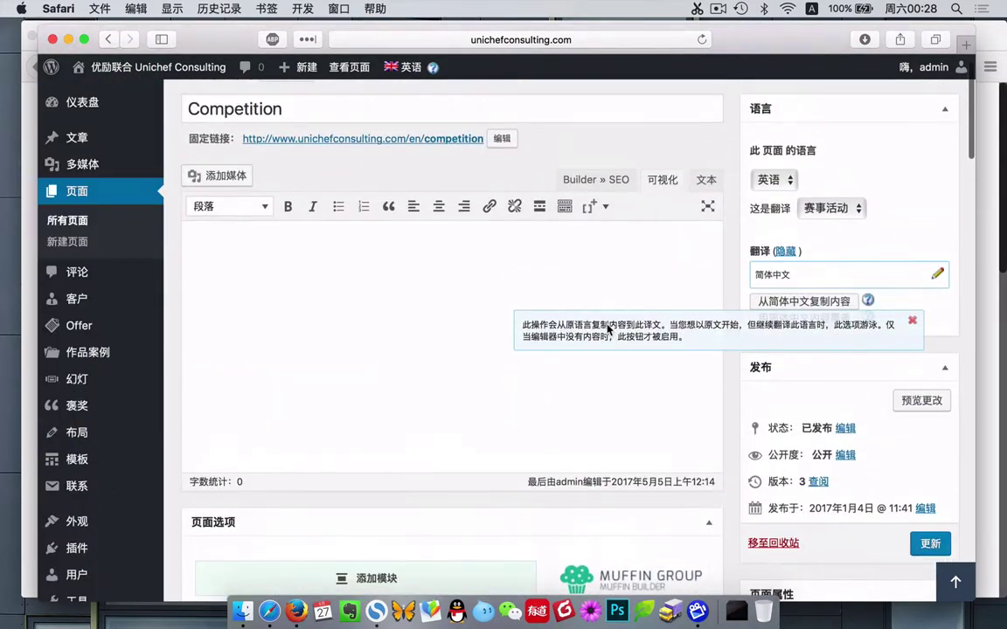
- Delete the existing Muffin Builder section with all its items from the English Competition page
scroll(542, 297, down, 5)
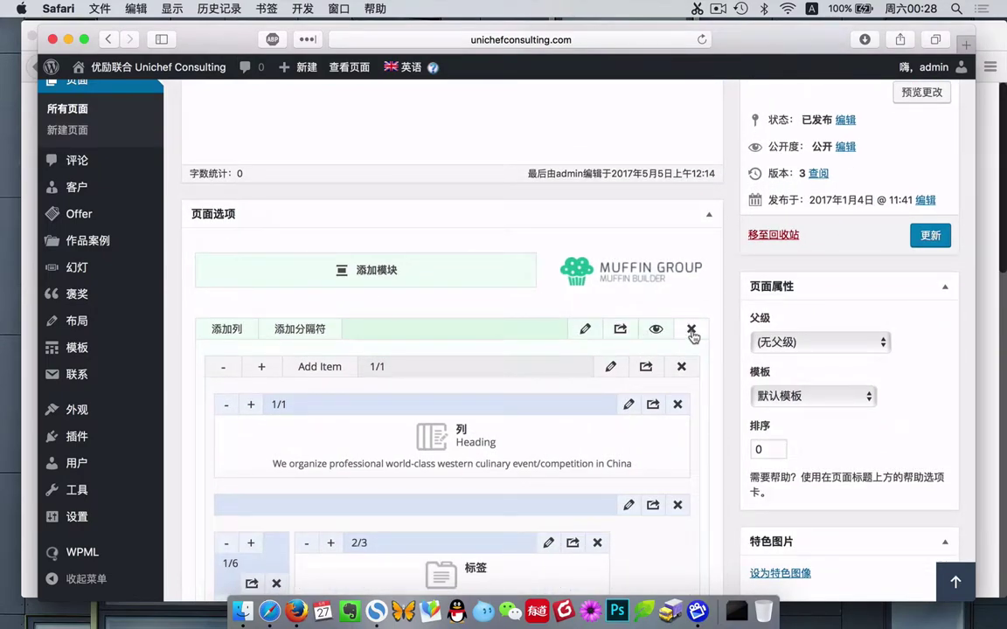
click(691, 336)
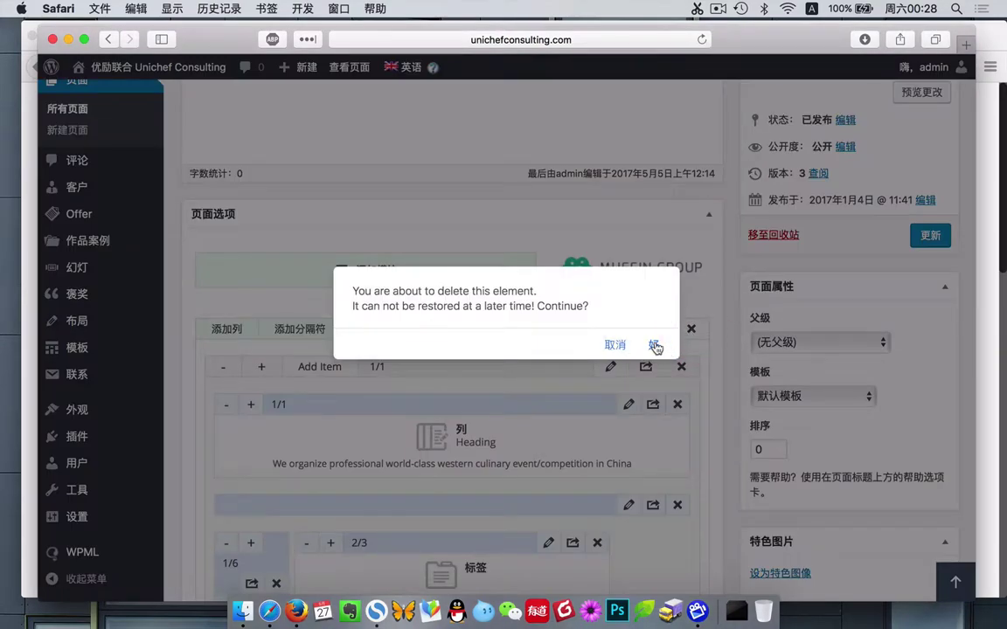
click(654, 341)
scroll(667, 399, down, 3)
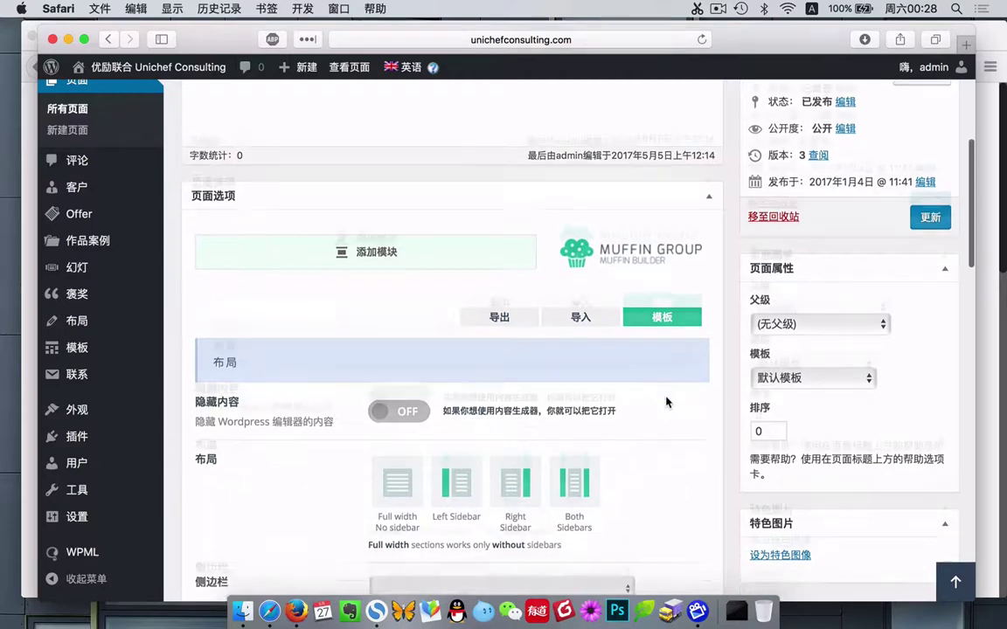
- Dismiss the help note and copy the content from Simplified Chinese into the English Competition page
scroll(667, 399, up, 10)
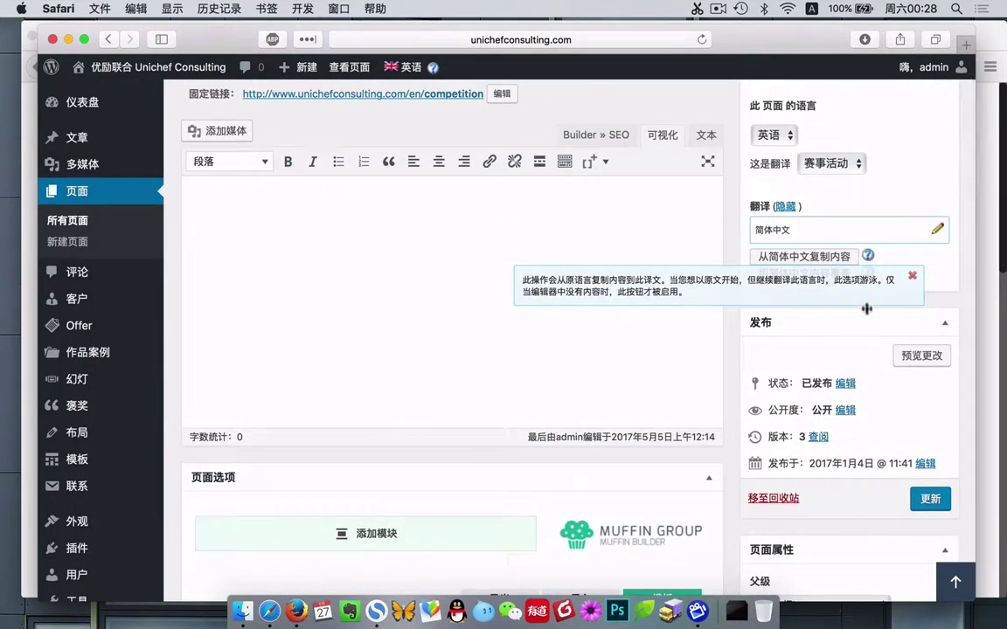
click(914, 278)
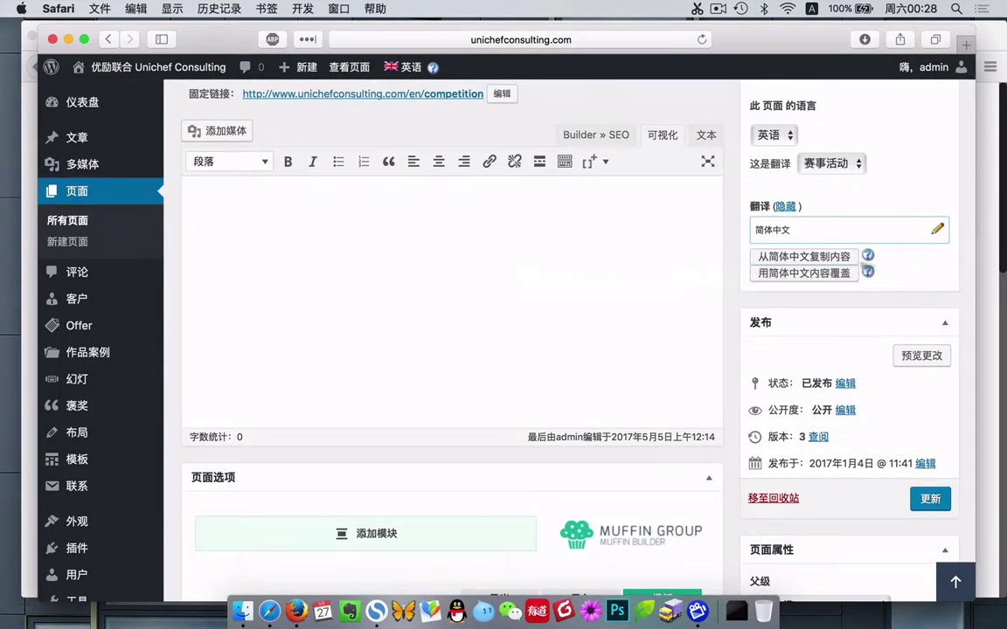
click(825, 257)
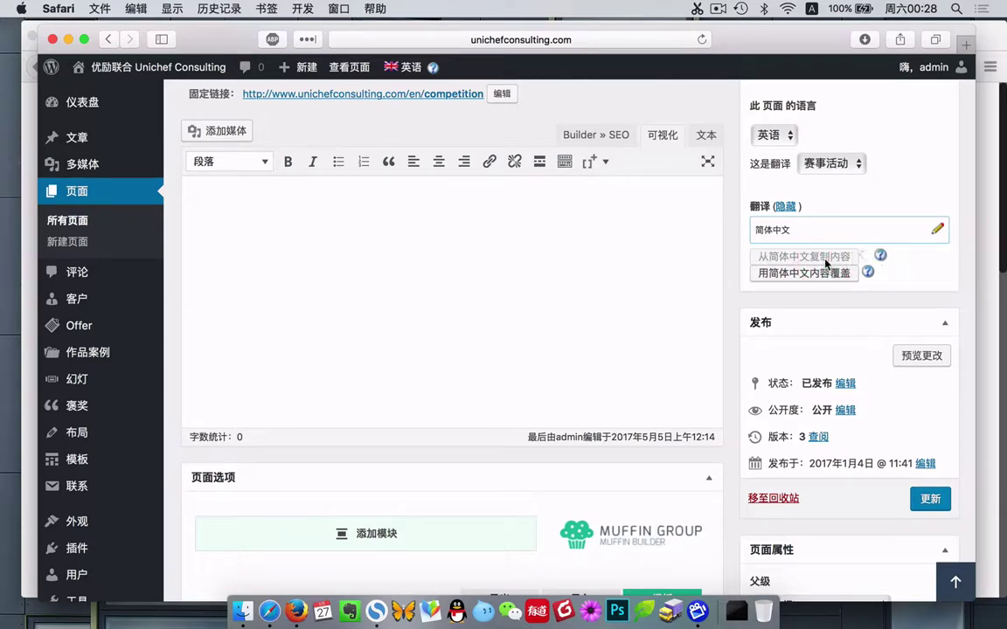
- Update the English Competition page and check its Muffin Builder section
scroll(794, 382, down, 7)
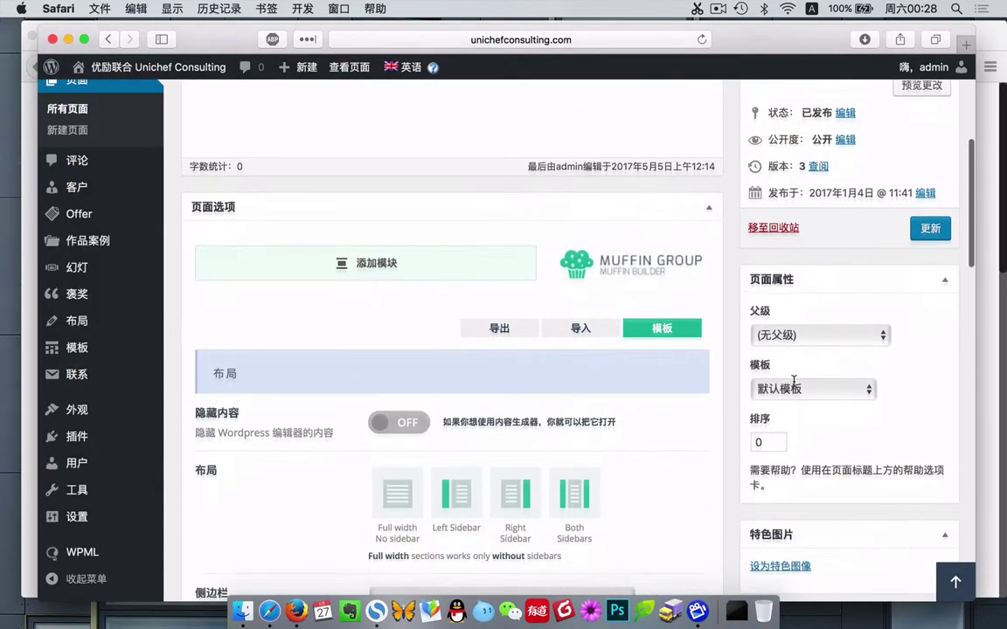
scroll(794, 382, up, 3)
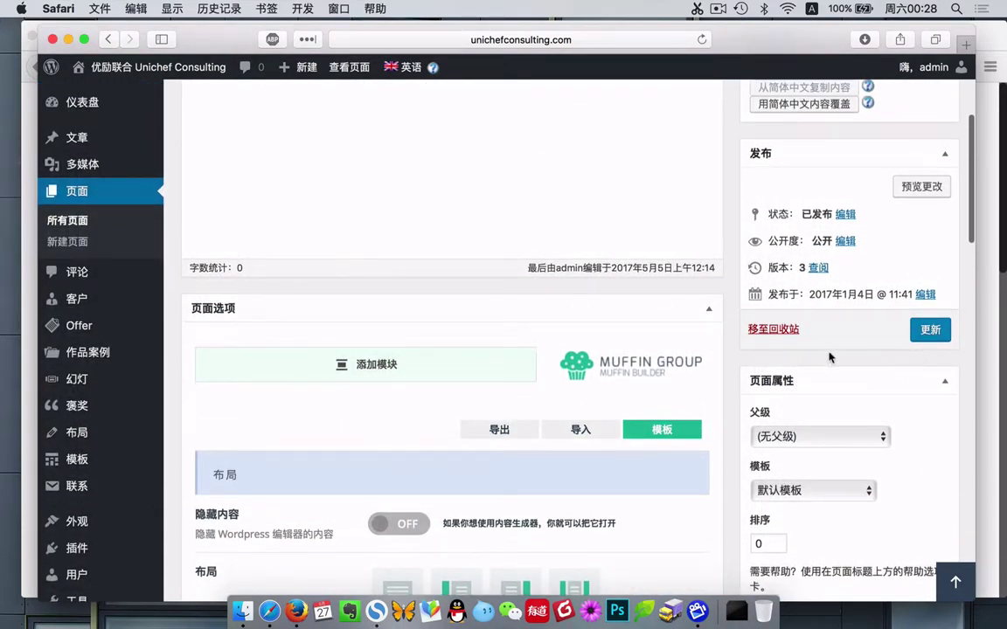
click(930, 332)
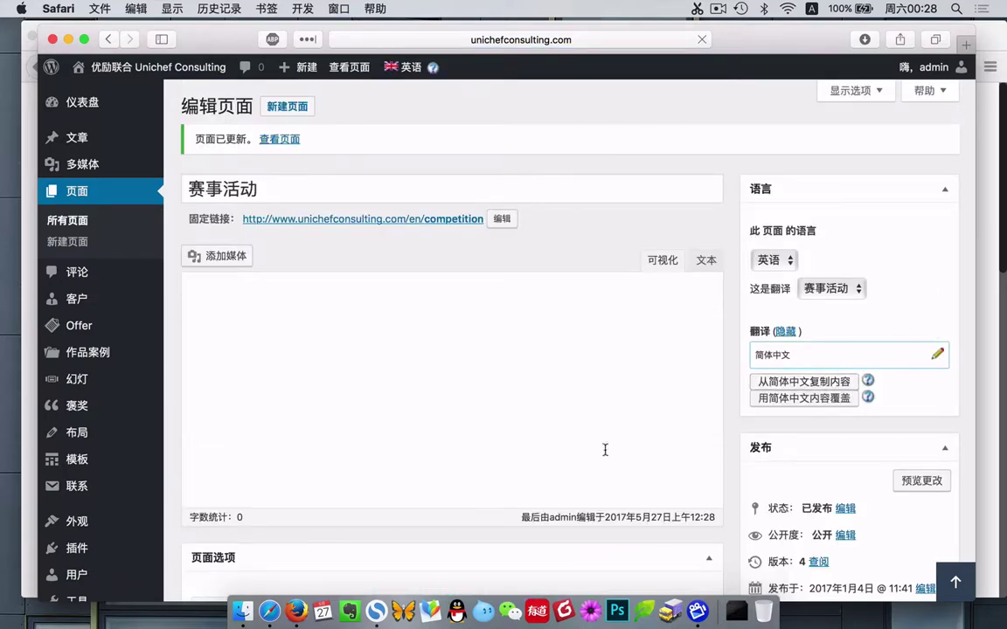
scroll(605, 452, down, 8)
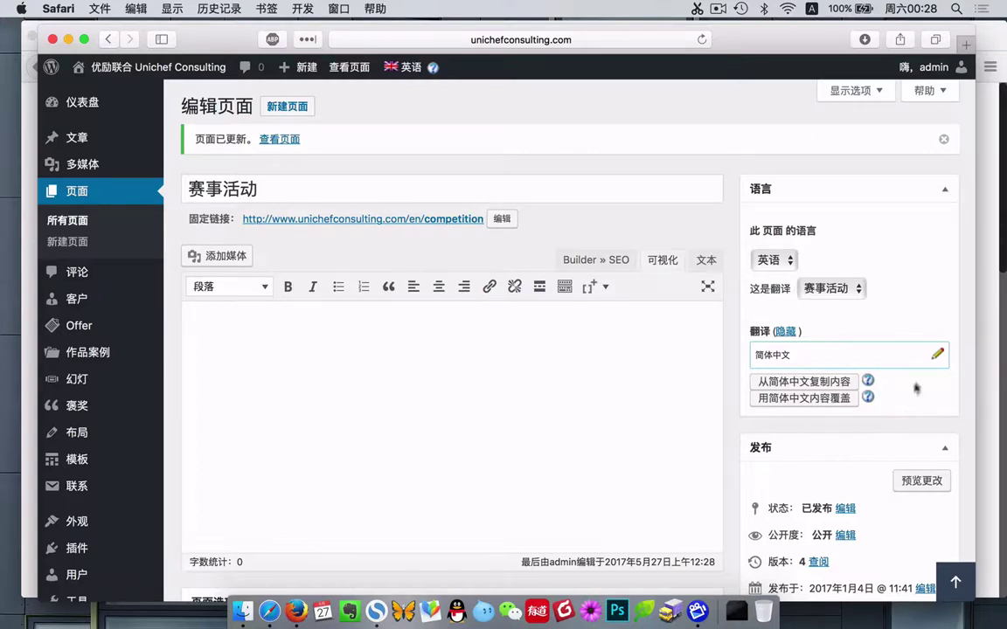
- Open the Simplified Chinese version of the page for editing and go to the end of its Muffin Builder content
click(939, 355)
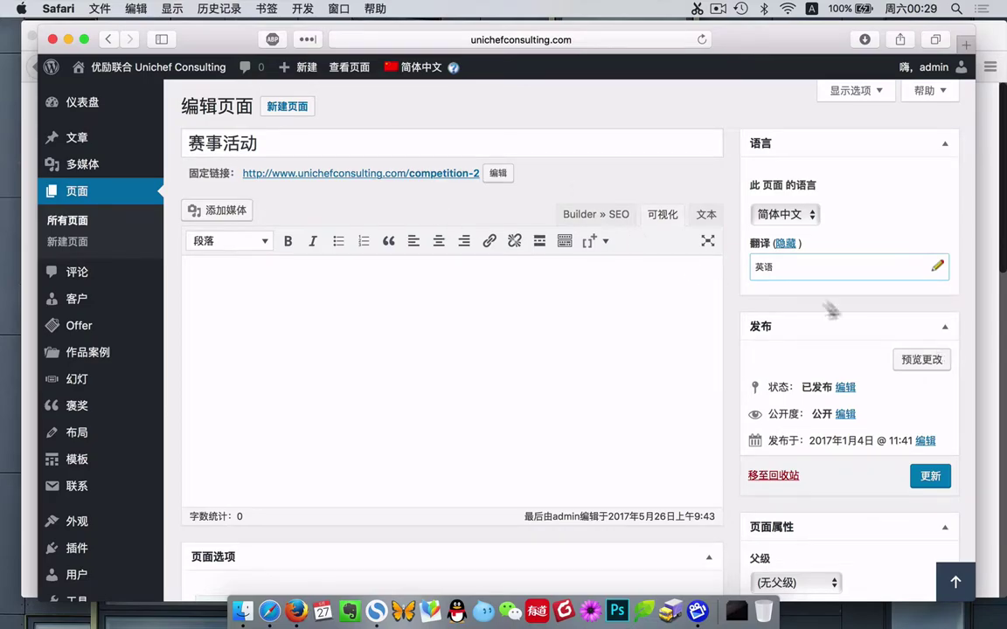
click(338, 144)
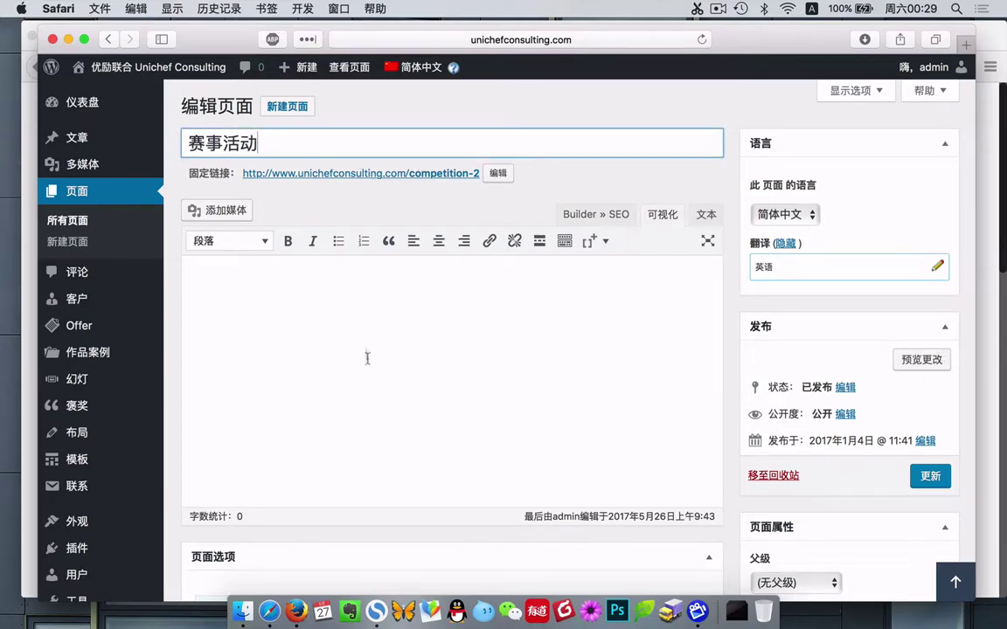
scroll(367, 359, down, 10)
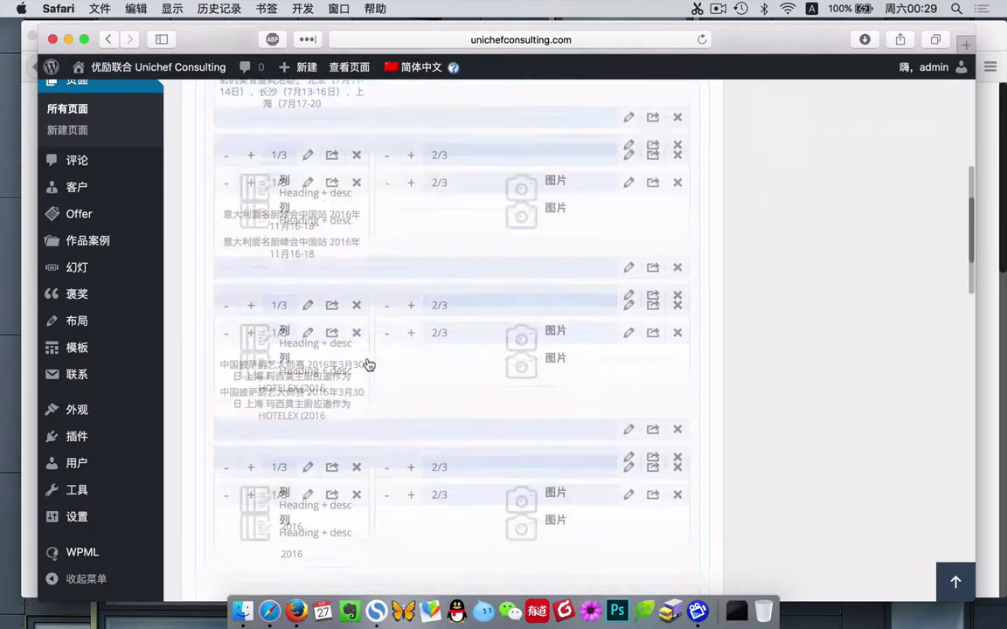
scroll(368, 364, down, 5)
scroll(369, 365, up, 2)
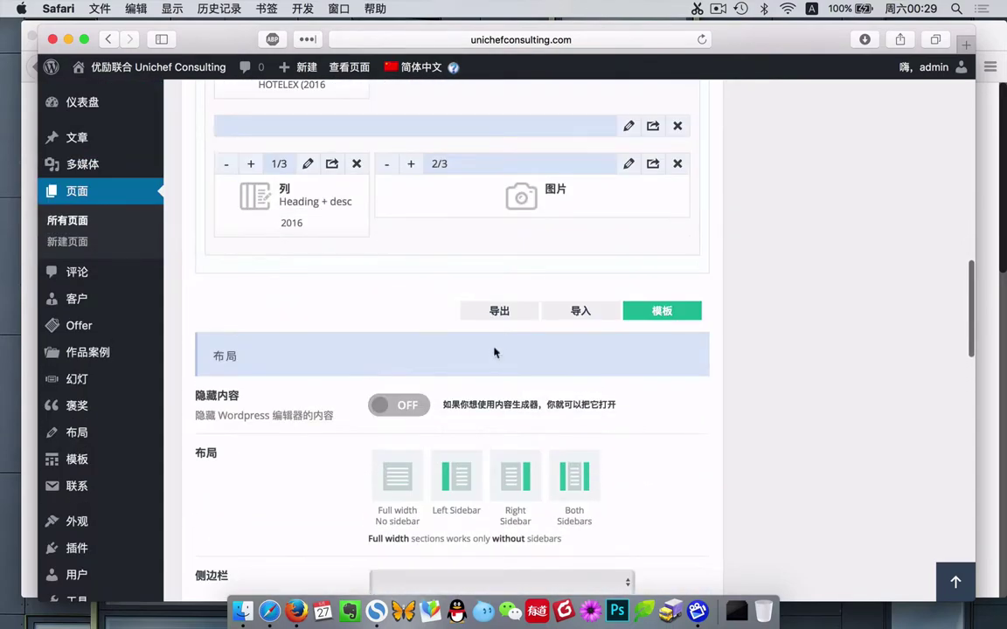
- Export the Simplified Chinese page's Muffin Builder content, dismissing the reminder, and copy the generated export data
click(500, 315)
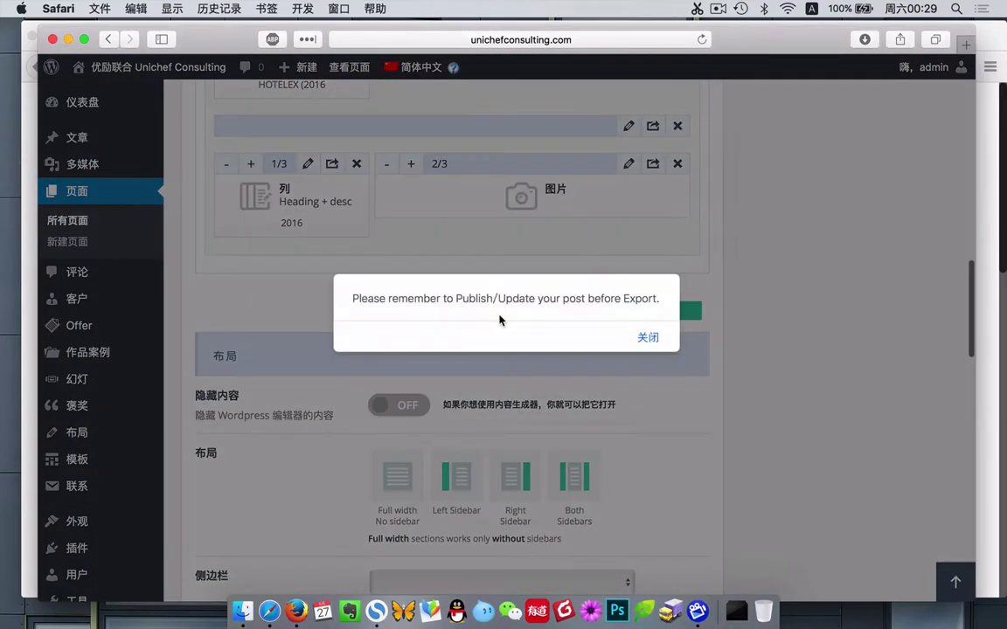
click(646, 339)
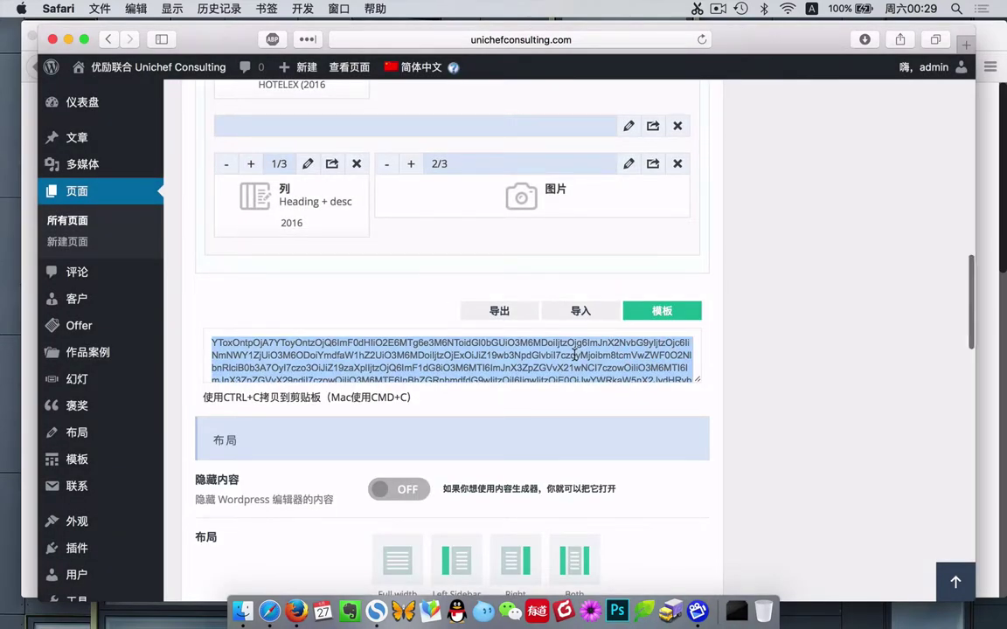
right_click(575, 349)
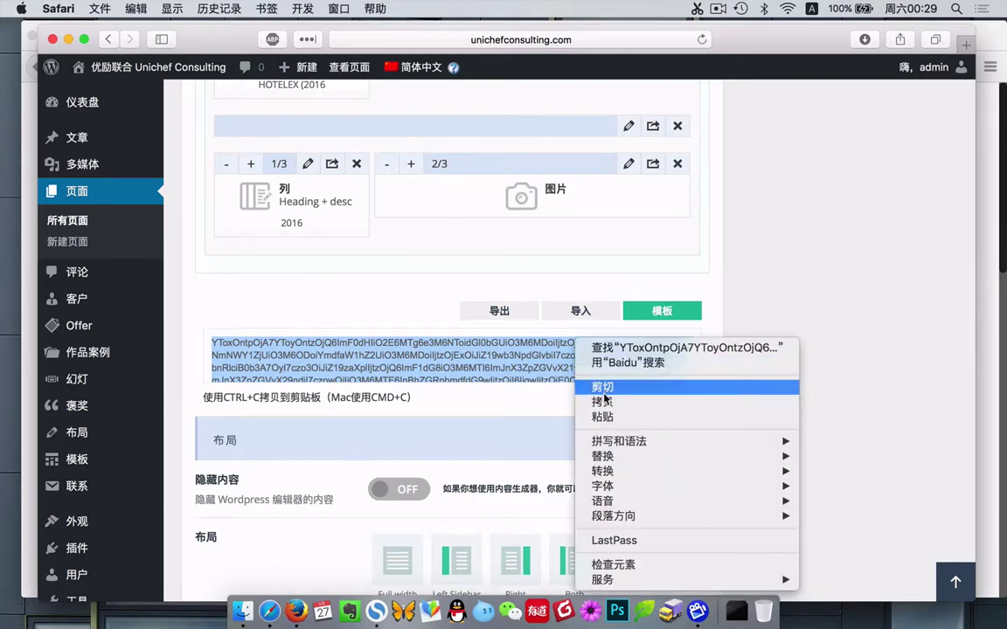
click(602, 401)
click(802, 358)
- Return to the English translation of the page and open its Muffin Builder import field
scroll(802, 359, up, 20)
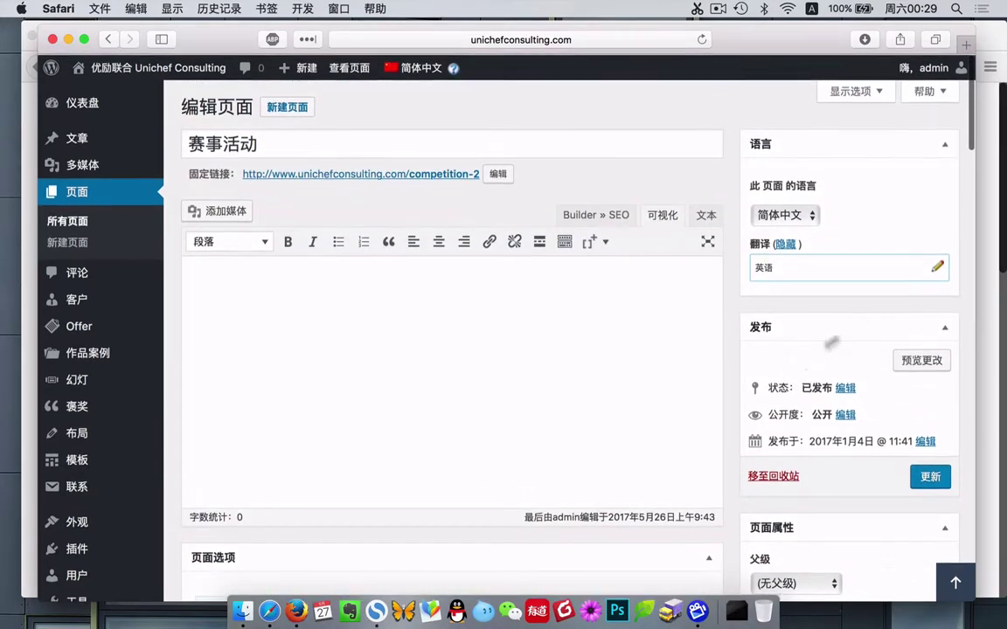
click(936, 267)
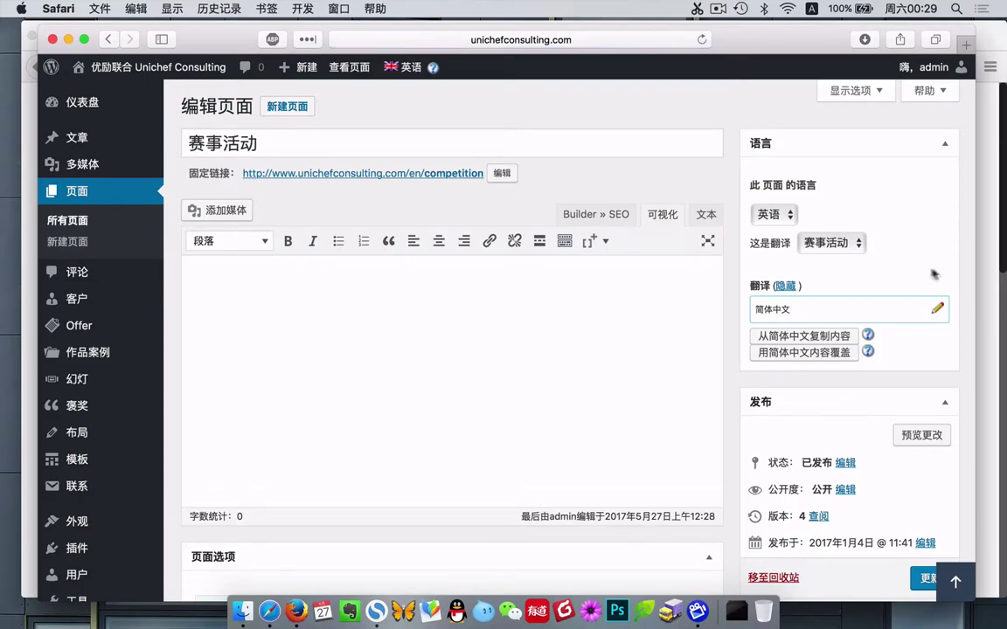
scroll(584, 308, down, 10)
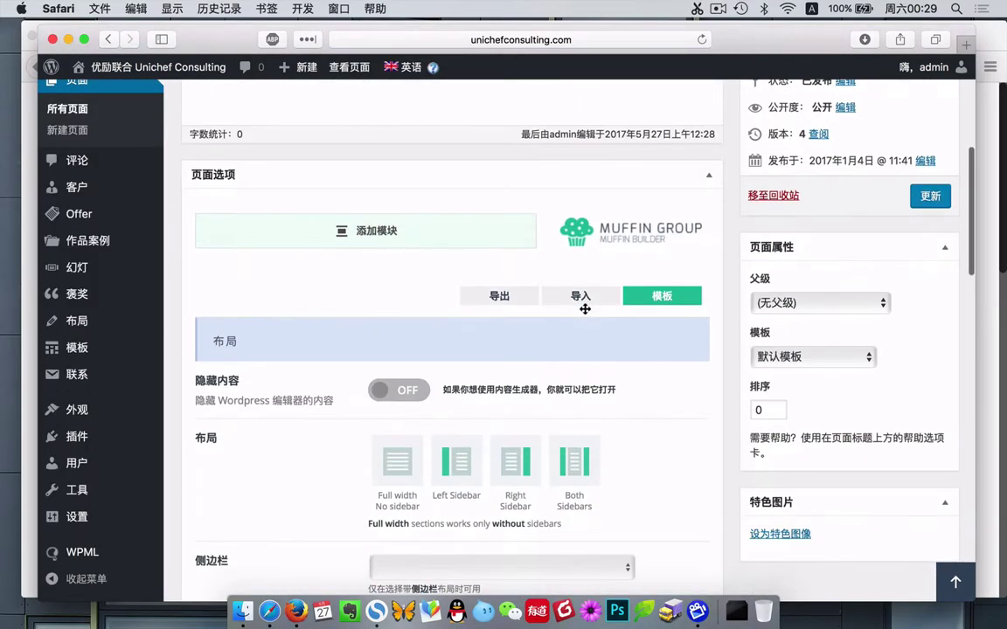
click(584, 298)
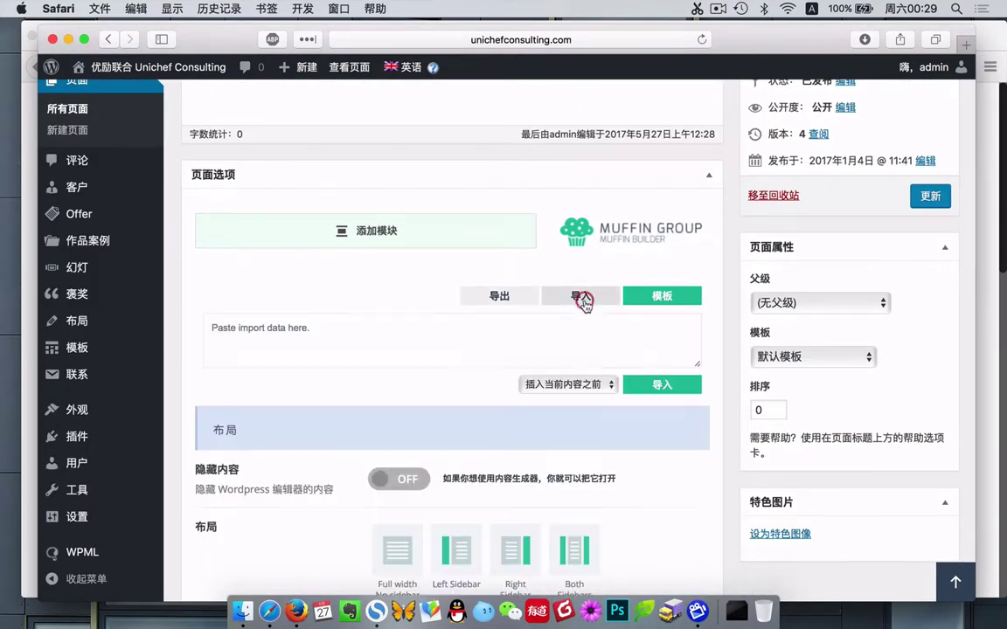
click(456, 343)
scroll(456, 343, up, 10)
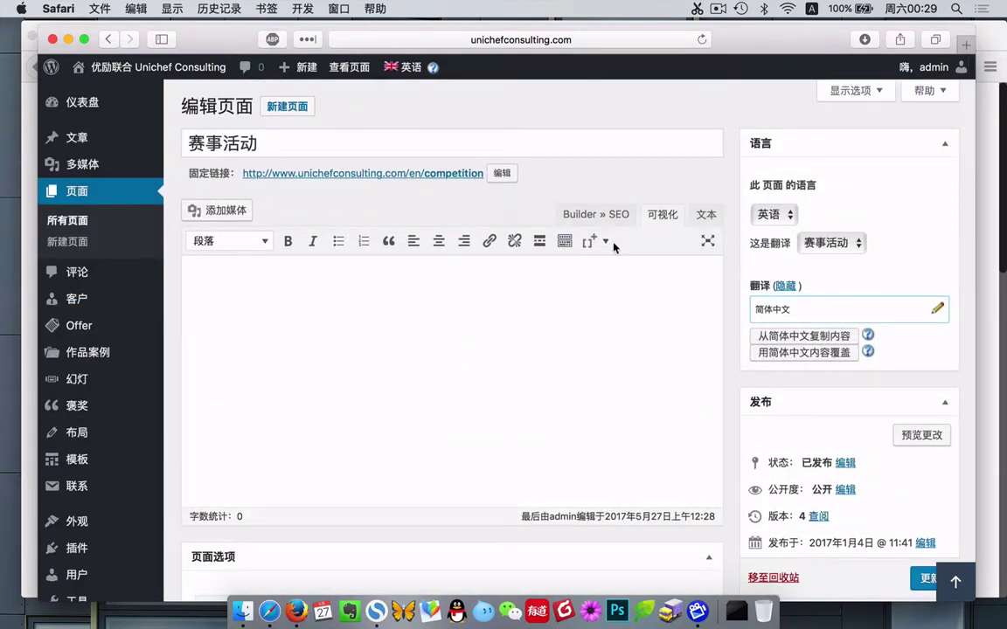
click(419, 150)
scroll(438, 387, down, 10)
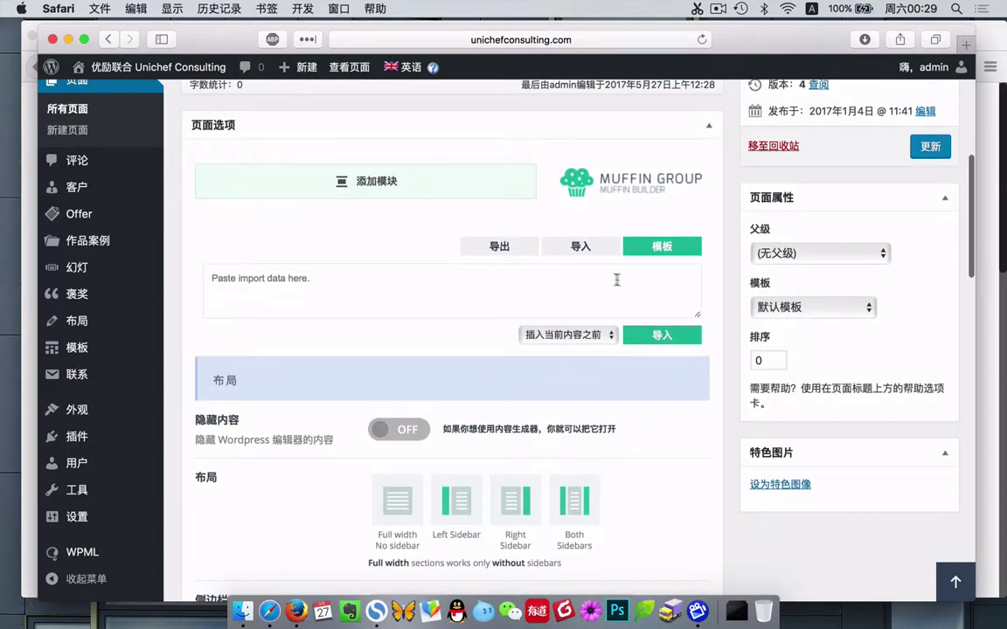
- Paste the exported builder data and import it with the option to insert before the current content (插入当前内容之前)
key(super+v)
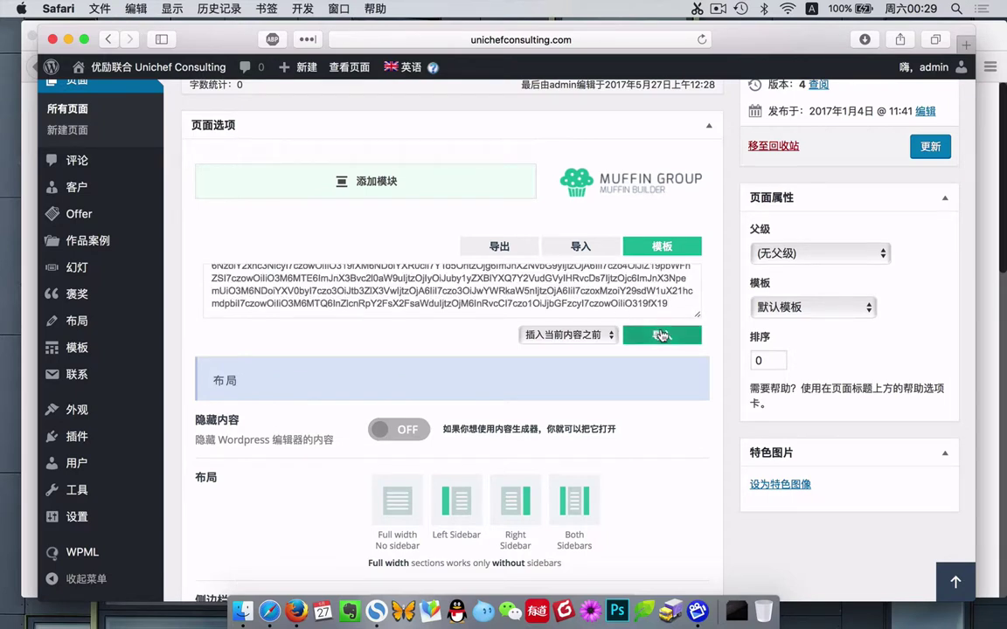
click(588, 335)
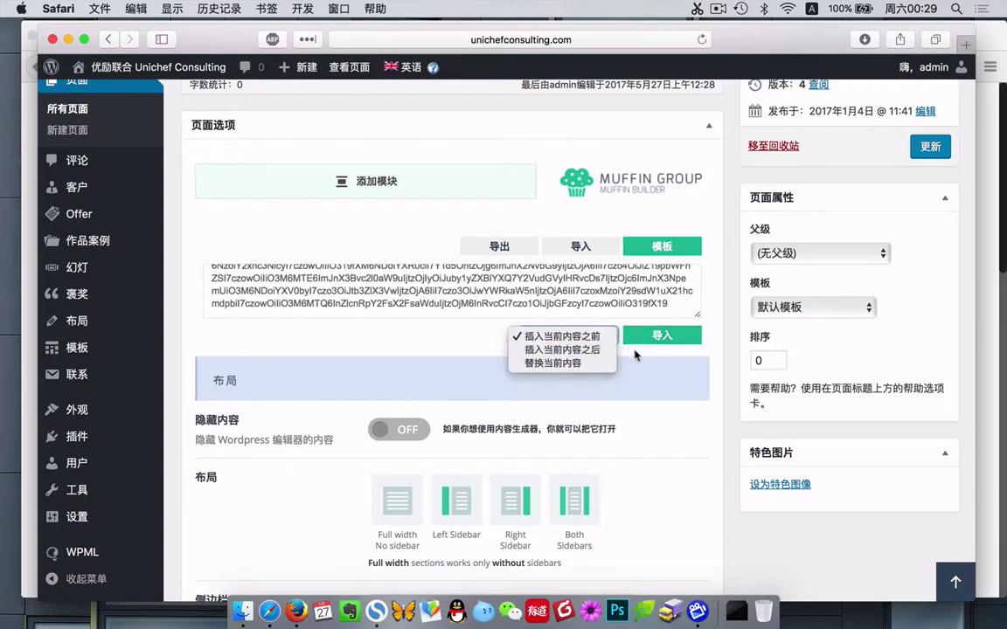
click(586, 337)
click(658, 339)
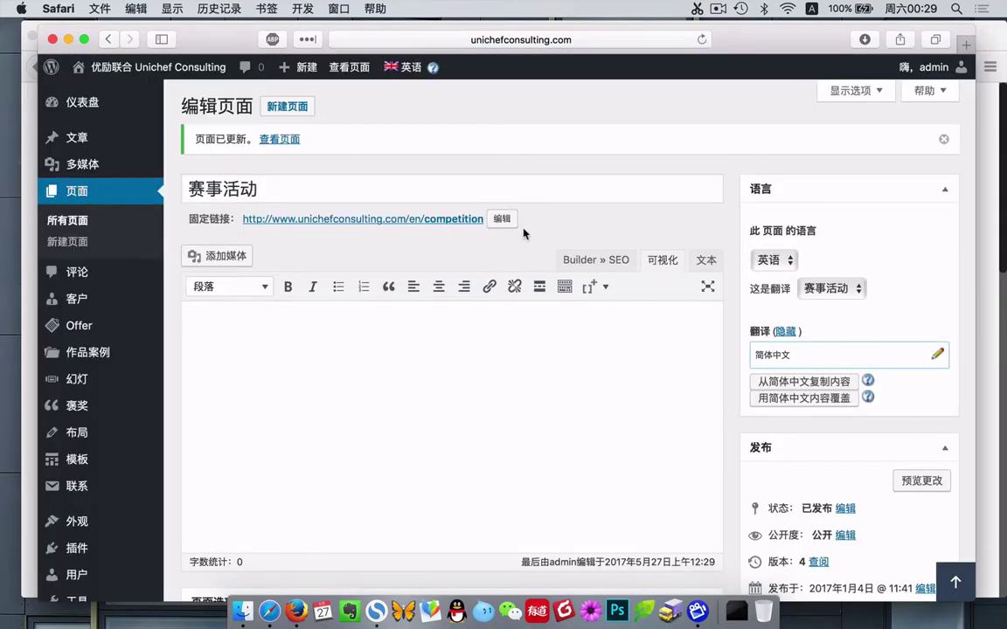
- Copy the permalink slug text without changing the slug, and use it capitalised as the page title "Competition"
click(504, 220)
click(481, 219)
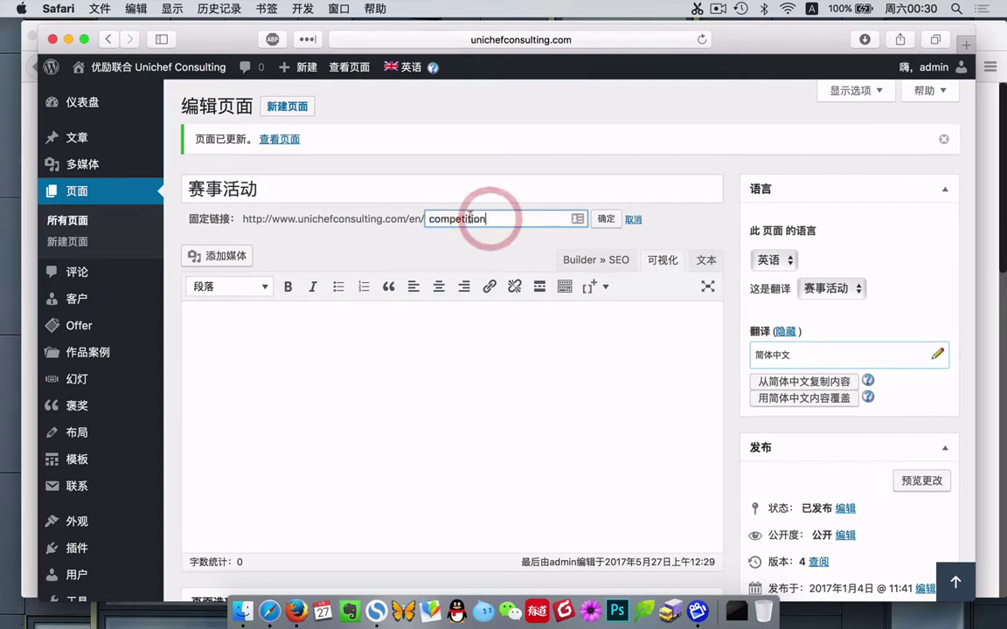
double_click(489, 219)
key(super+c)
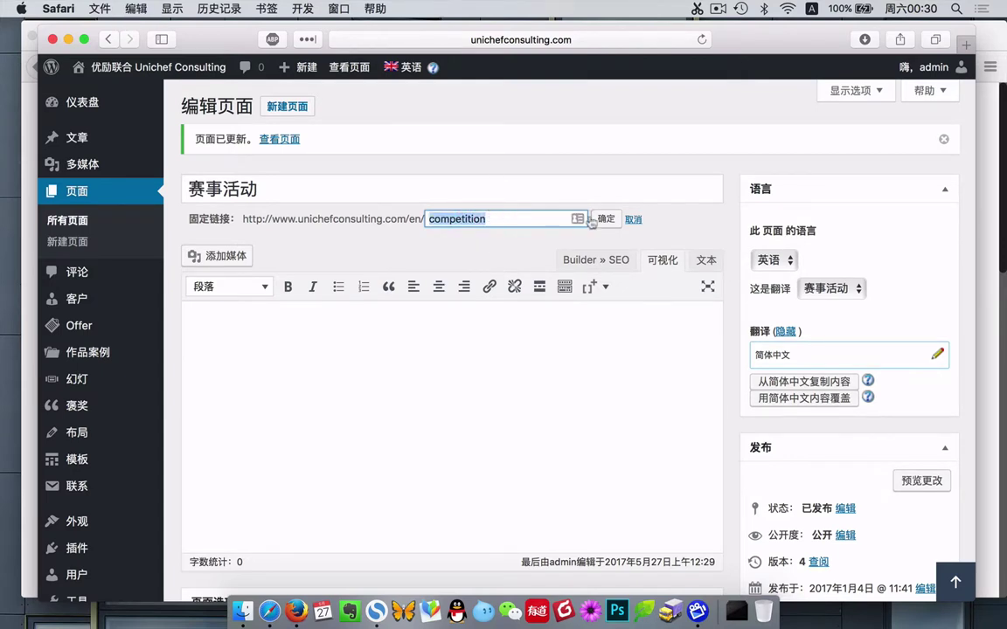
click(637, 219)
triple_click(436, 198)
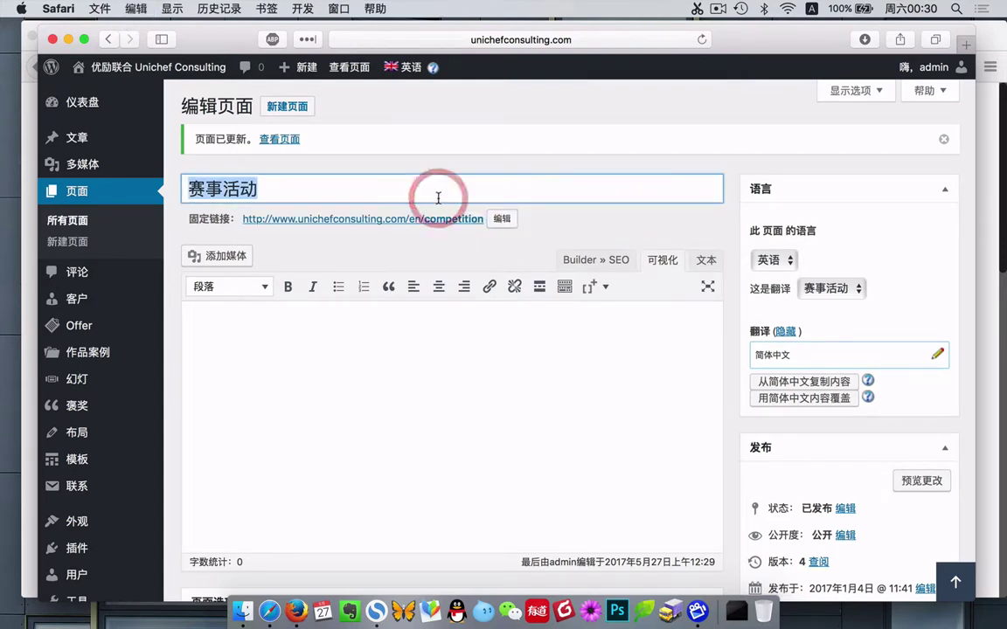
key(super+v)
text(C)
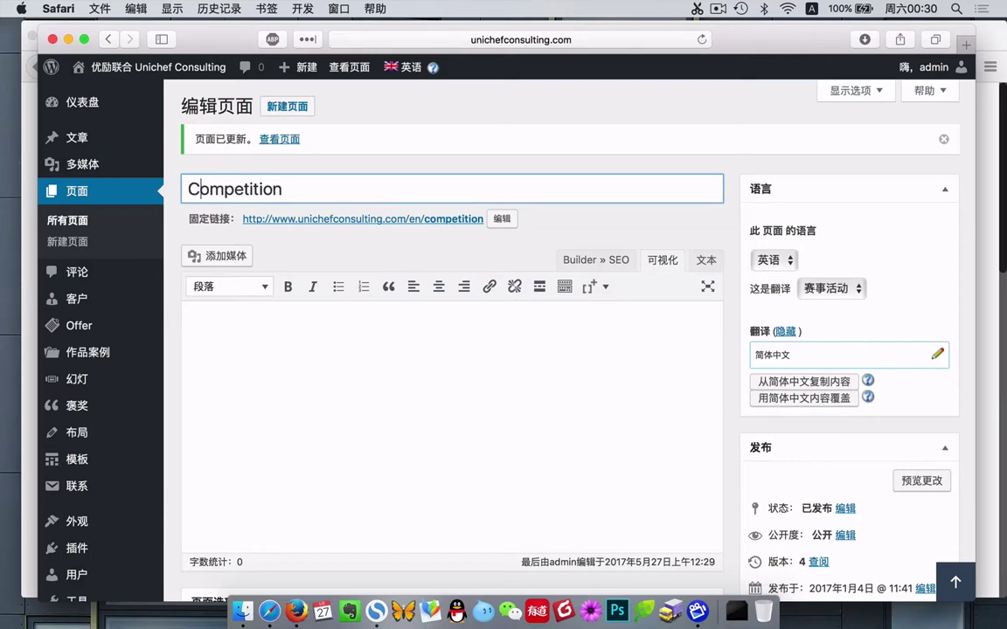
click(540, 211)
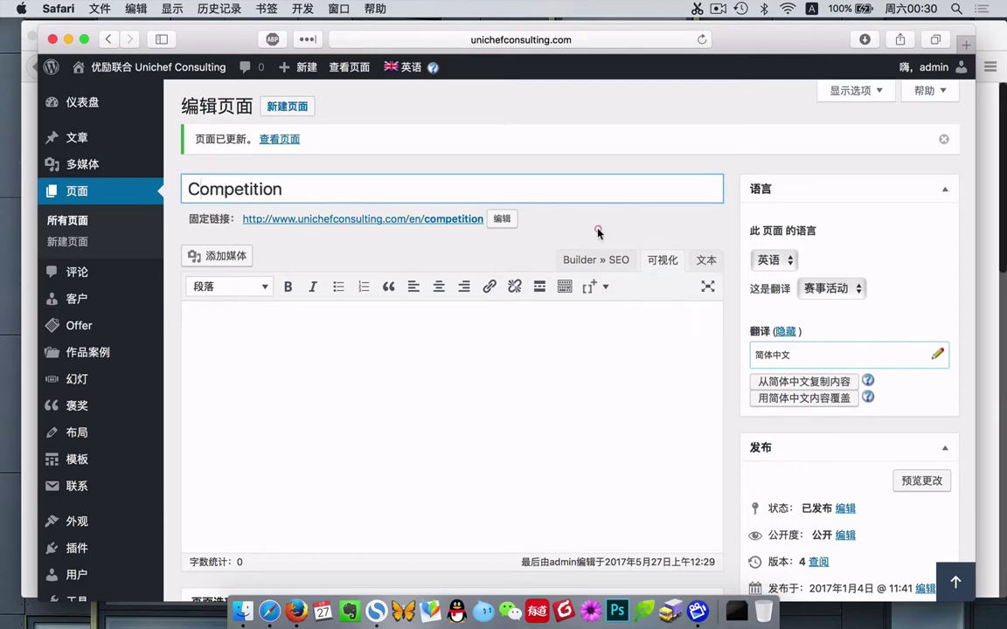
- Update the English page to save its new title
scroll(834, 459, down, 3)
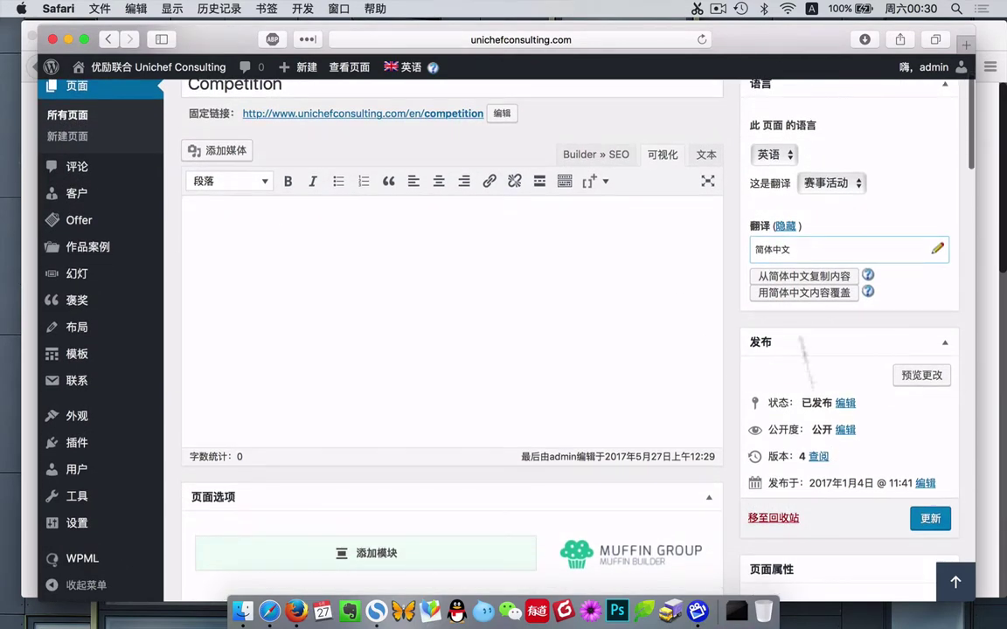
scroll(765, 178, up, 2)
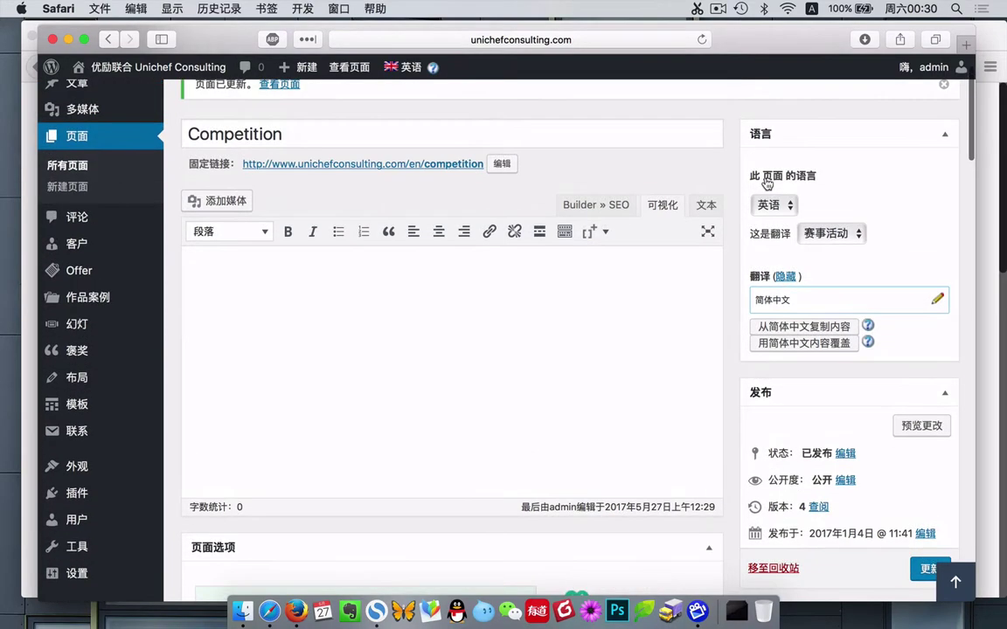
scroll(874, 420, down, 3)
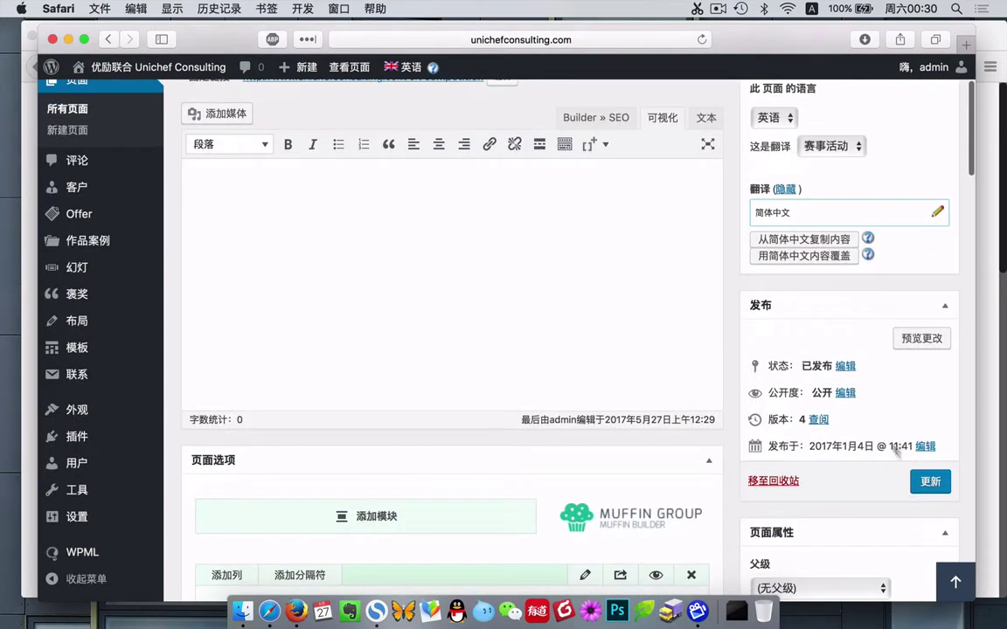
click(931, 483)
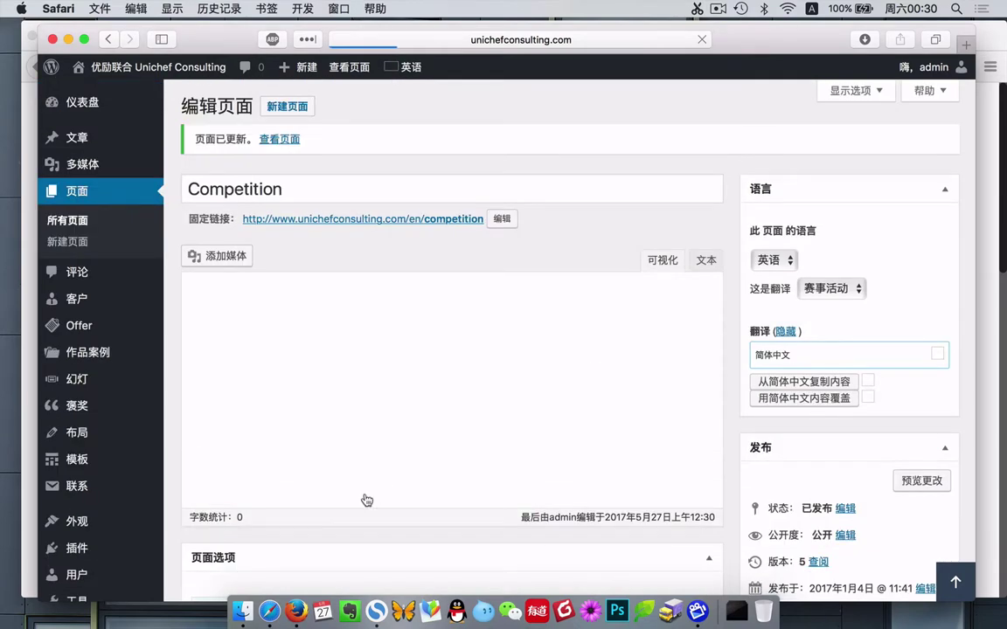
- Switch to Firefox, reload the live English Competition page and compare it with its Simplified Chinese version
click(297, 610)
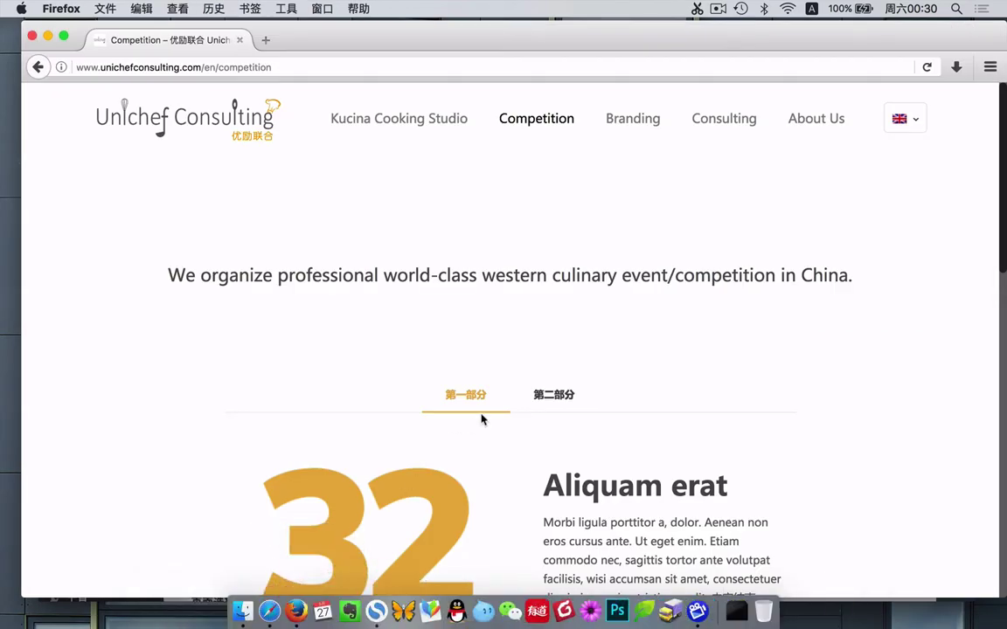
key(super+r)
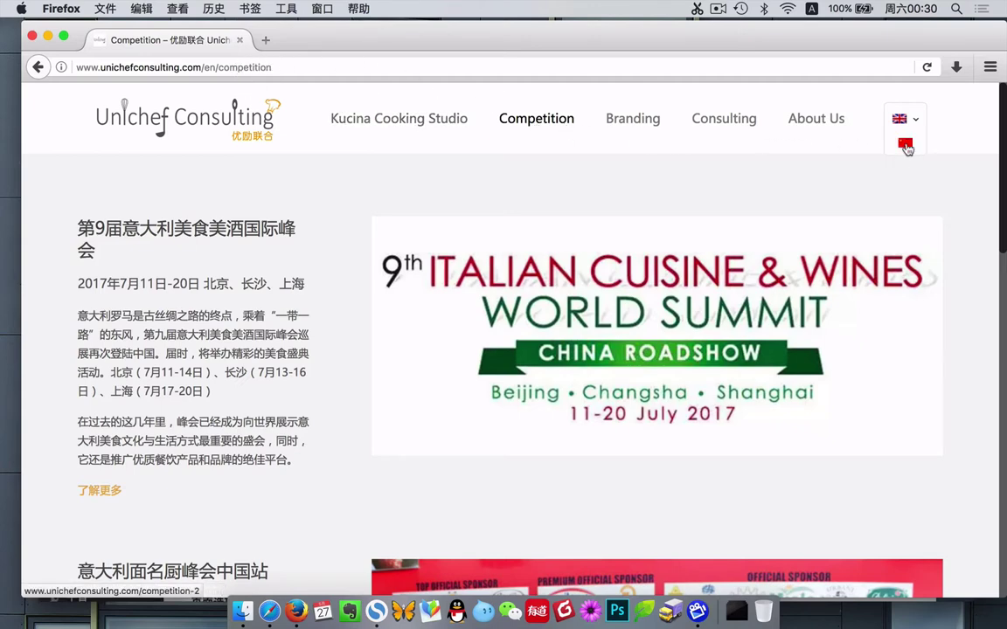
click(906, 145)
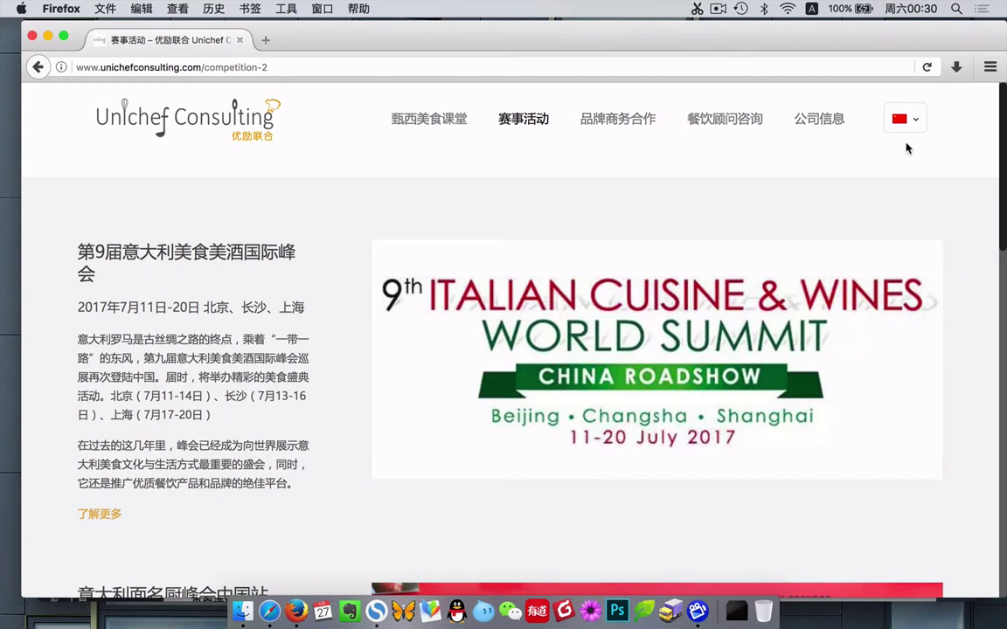
click(907, 145)
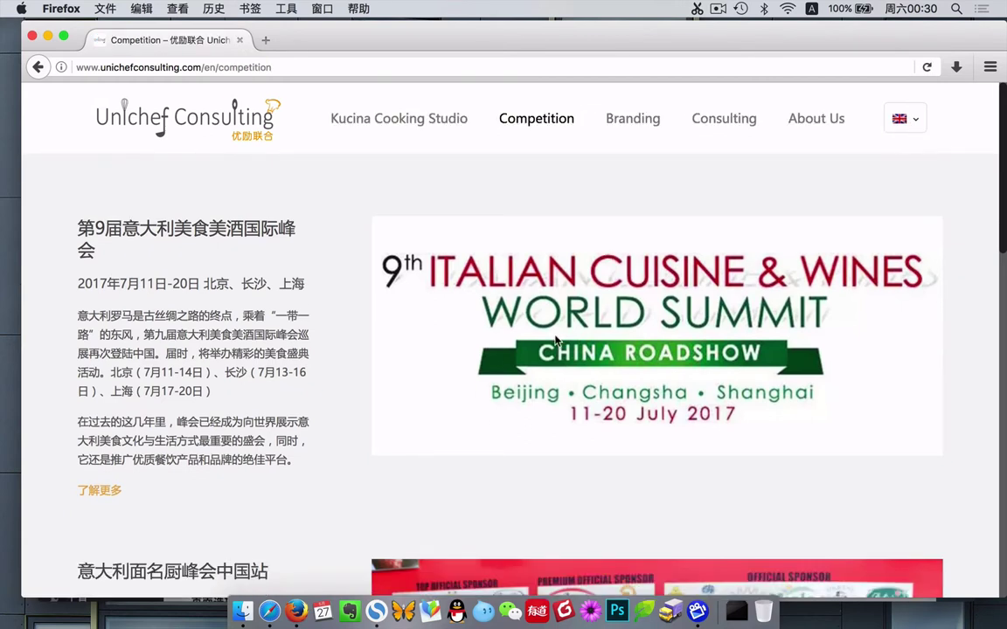
- Switch back to Safari and review the imported Muffin Builder items on the English Competition page
click(268, 607)
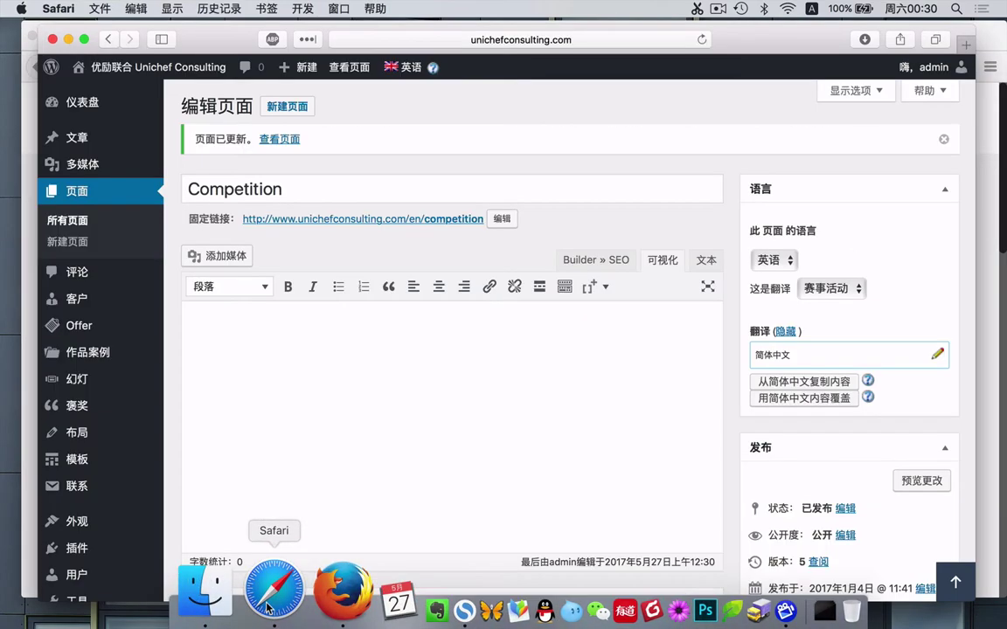
scroll(474, 452, down, 10)
scroll(475, 451, down, 3)
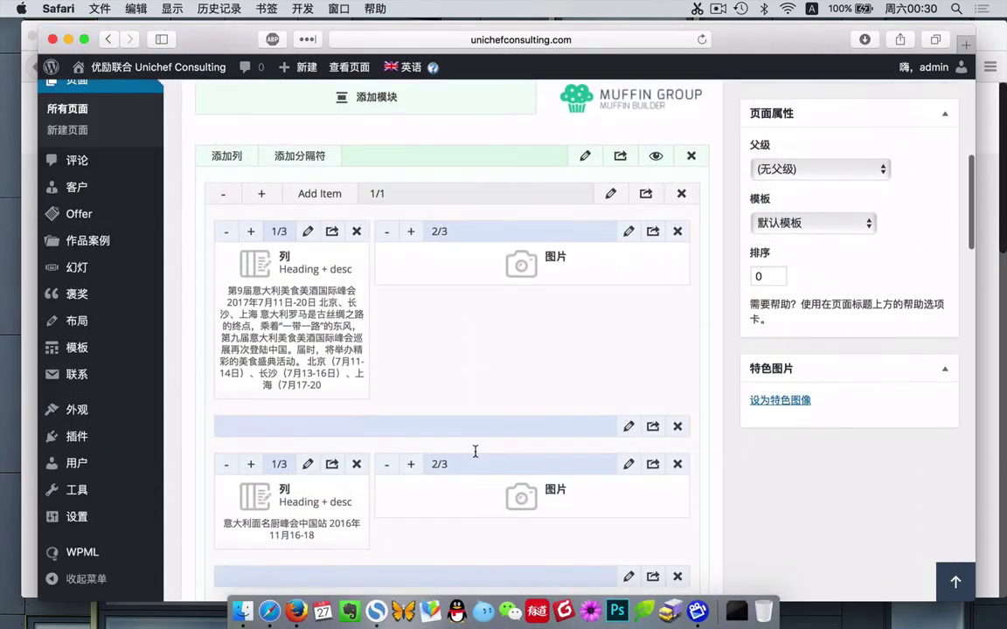
scroll(474, 452, up, 3)
scroll(475, 456, up, 10)
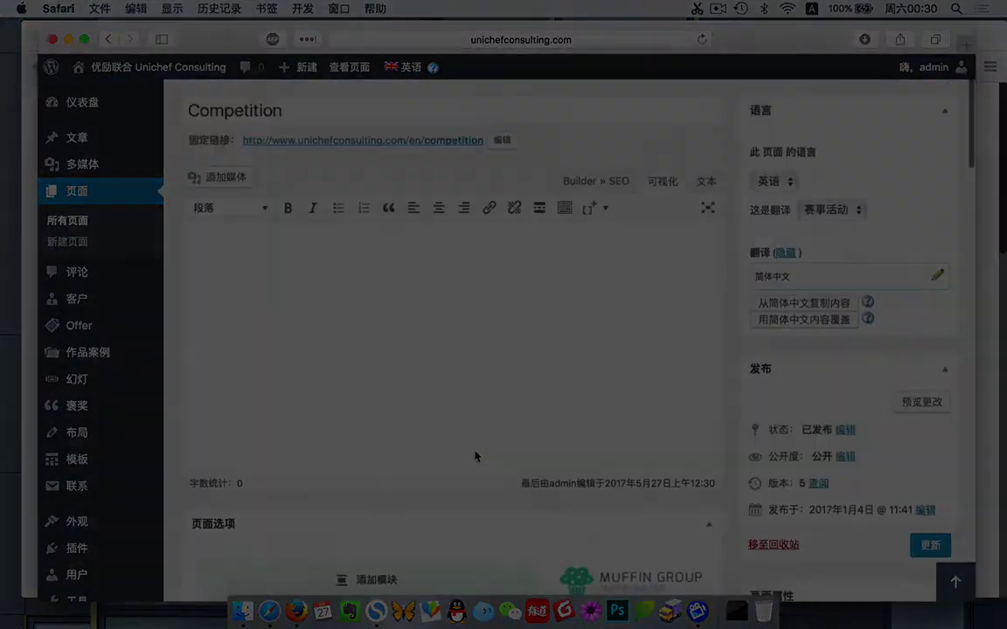